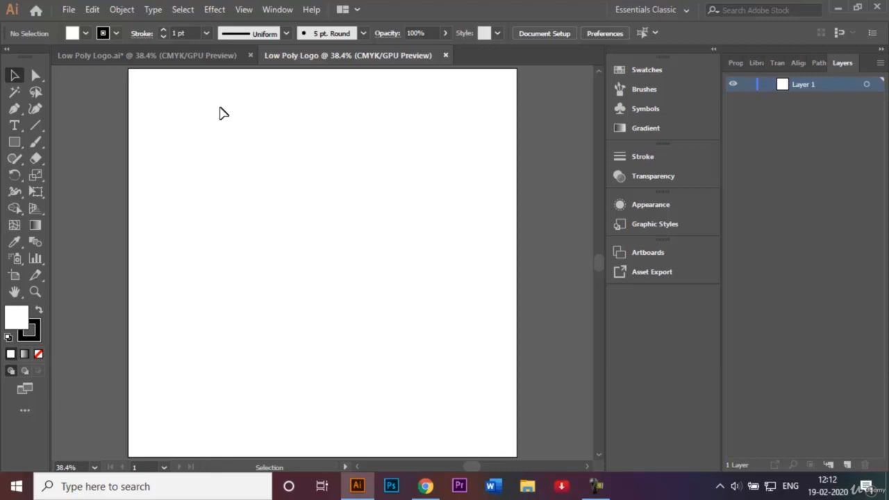
Compare the blank Low Poly Logo document with the reference artwork, and rename its Layer 1 to Background
left_click(179, 56)
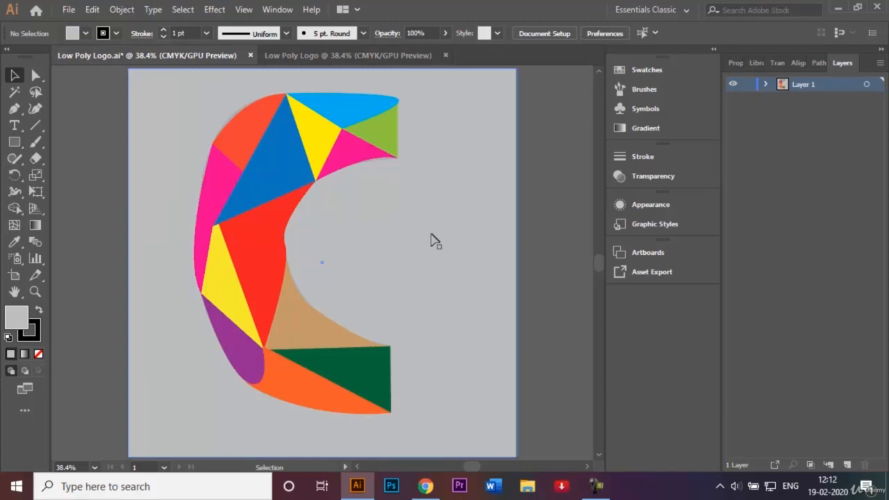
left_click(320, 56)
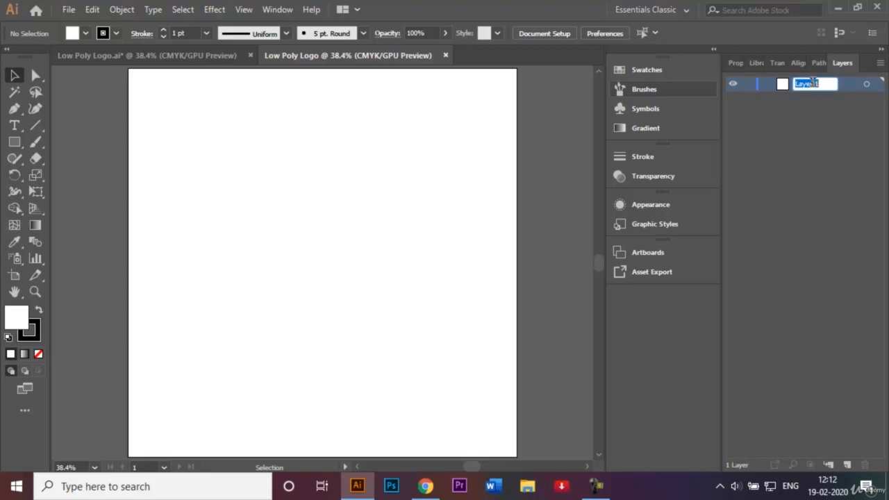
key("BackSpace")
type("BAckground")
key("Left")
key("Left")
key("Left")
key("Left")
key("Left")
key("Left")
key("Left")
key("Left")
key("BackSpace")
type("a")
key("Return")
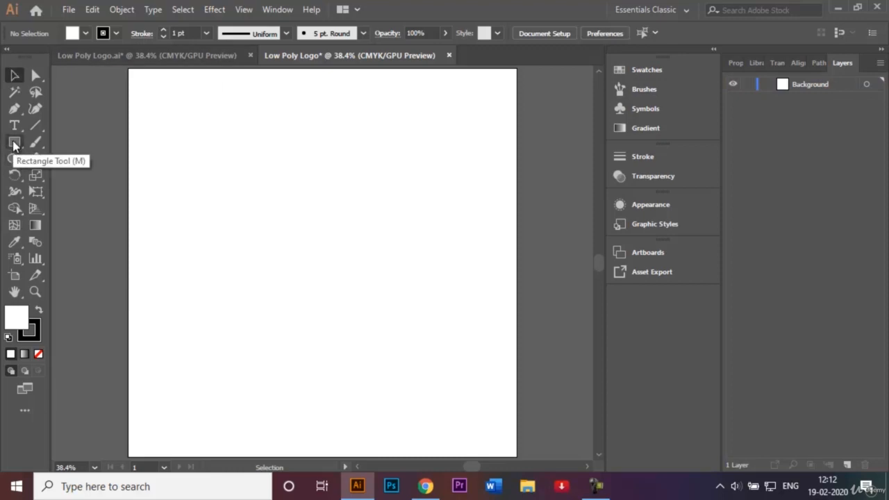
Draw a light grey rectangle with no stroke that covers the whole artboard
left_click(14, 143)
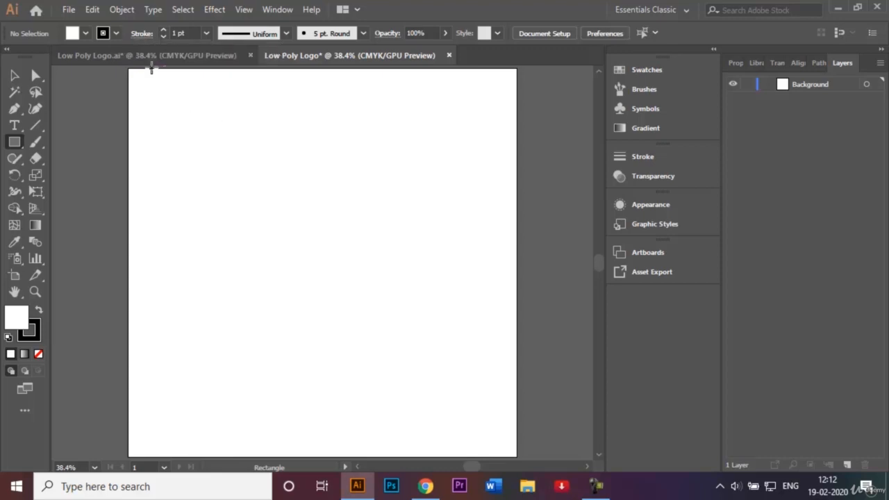
left_click(116, 35)
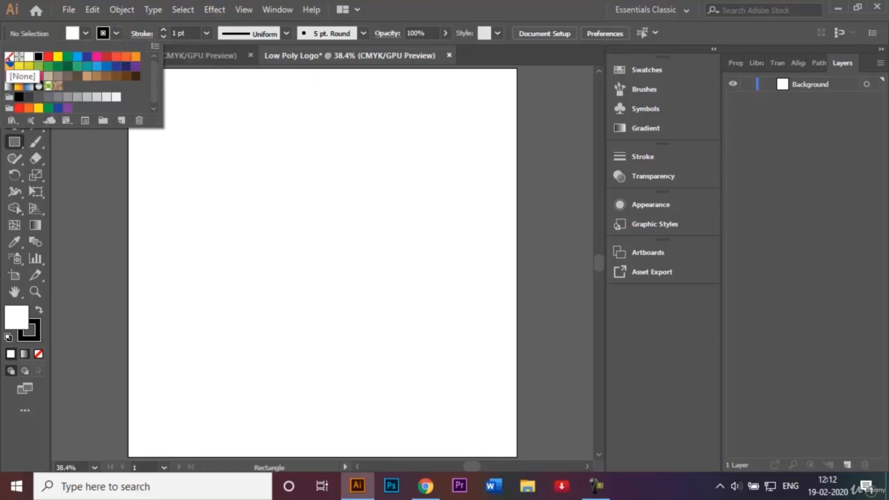
left_click(9, 60)
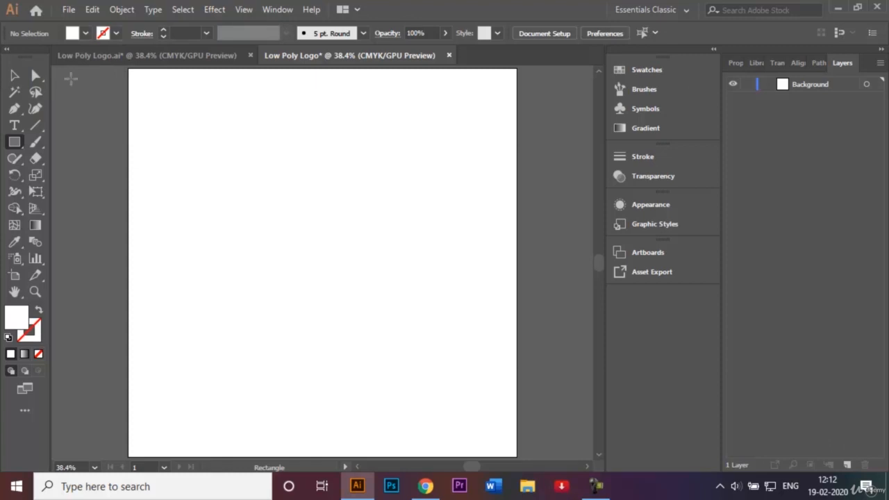
left_click(85, 34)
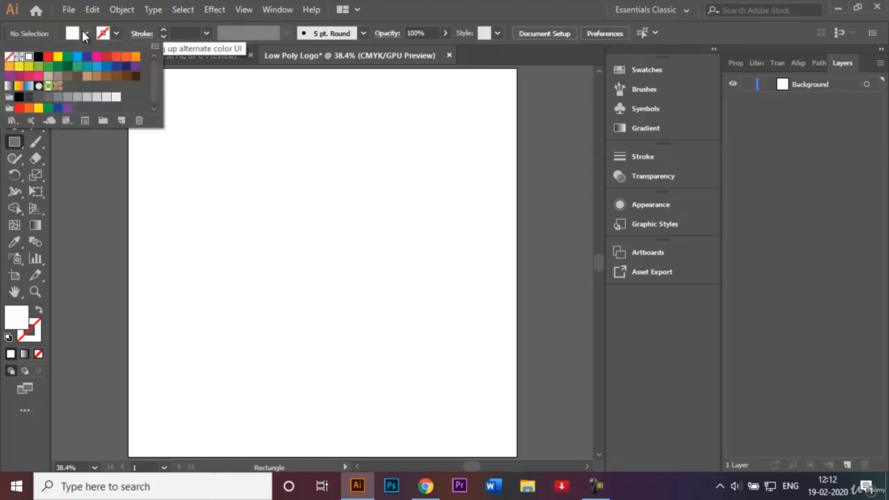
left_click(98, 99)
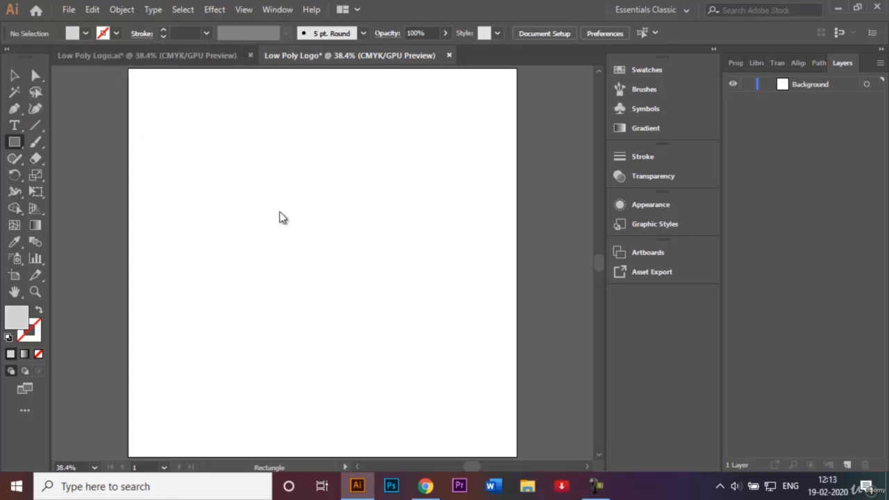
left_click(297, 219)
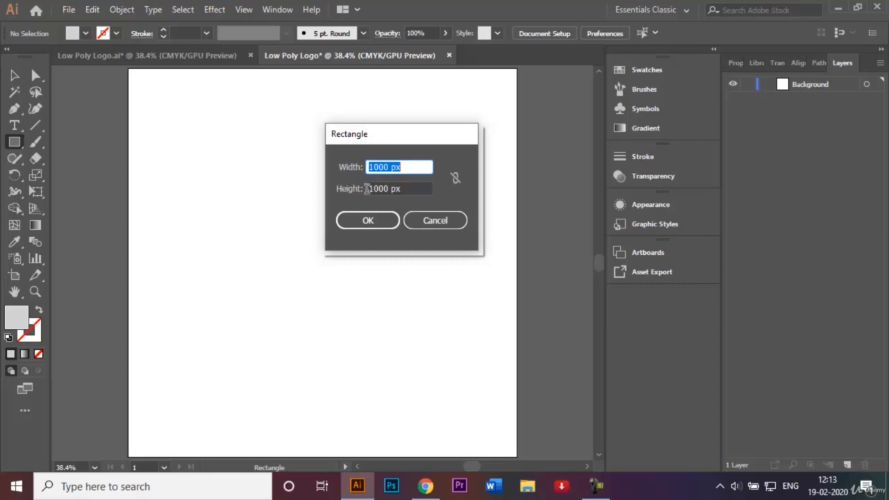
left_click(435, 220)
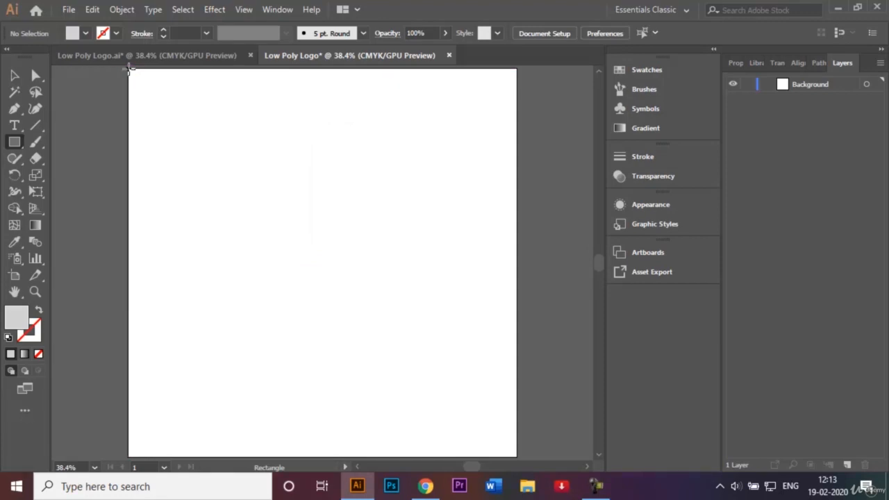
left_click_drag(130, 67, 515, 454)
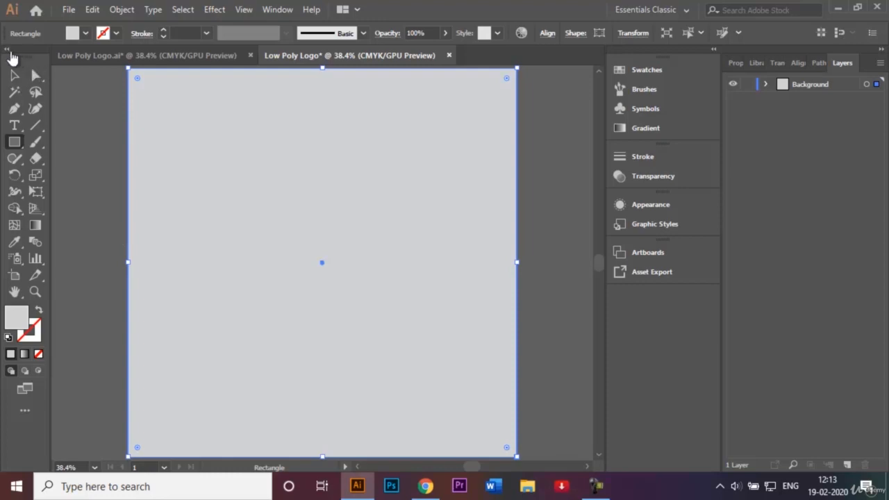
left_click(14, 75)
left_click(547, 159)
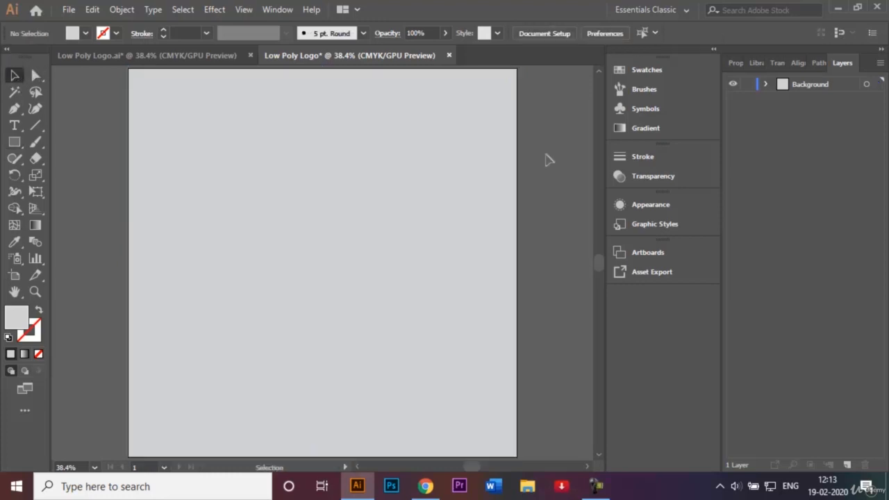
Lock the Background layer and add a new layer named Text above it
left_click(747, 84)
left_click(183, 55)
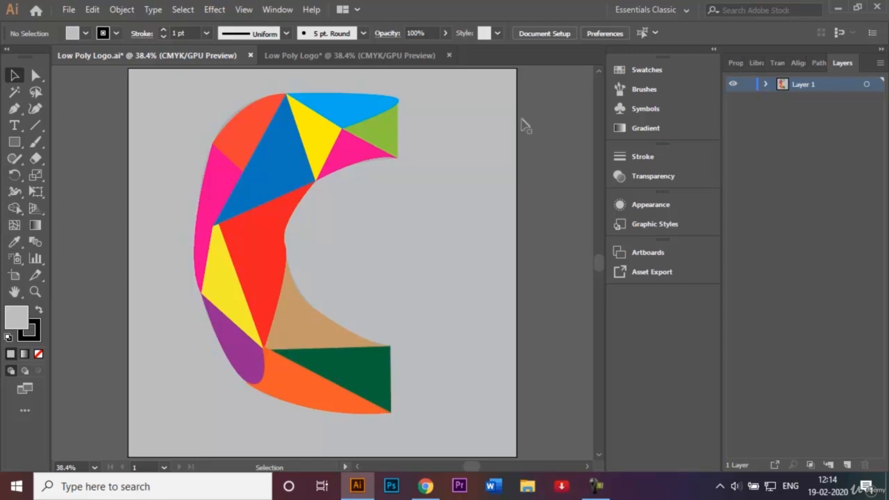
left_click(323, 61)
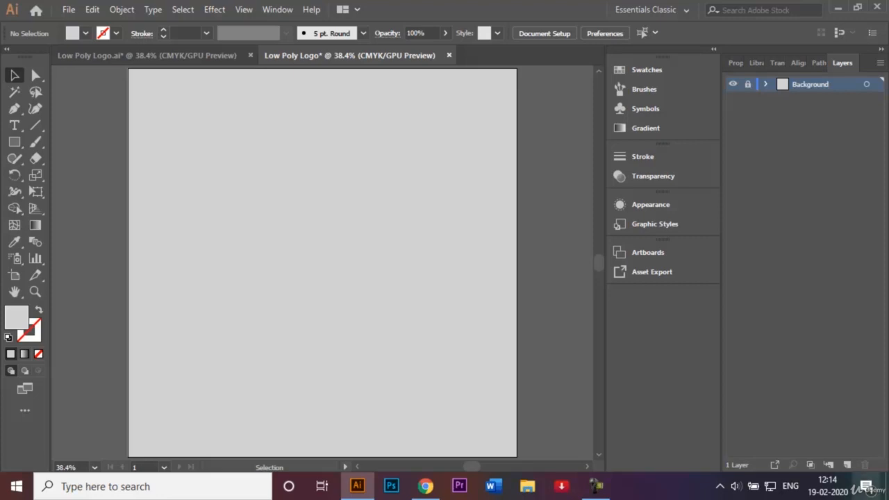
left_click(846, 465)
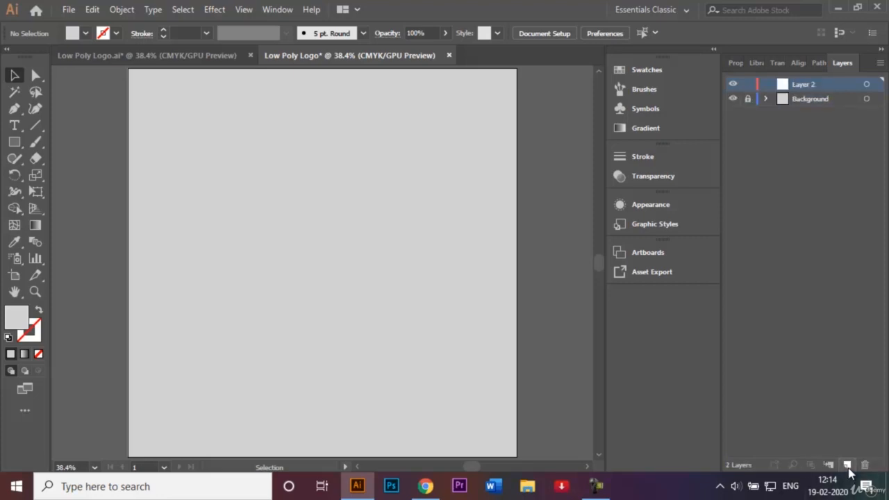
double_click(806, 84)
type("Te")
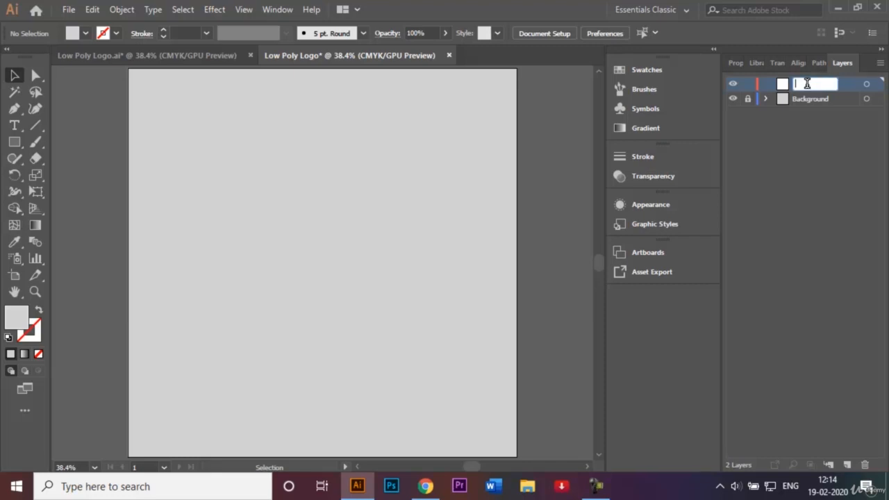
type("xt")
key("Return")
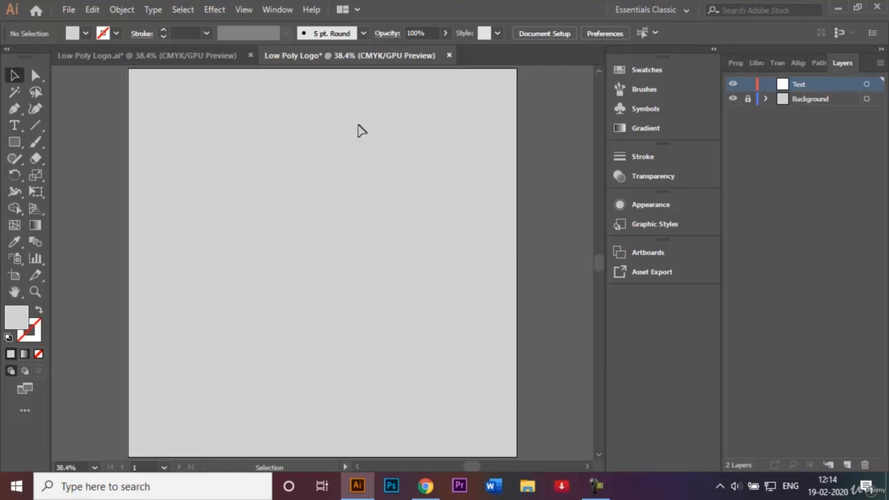
Check the reference letter C, and ready the Pen tool with a medium grey fill in the new document
left_click(153, 54)
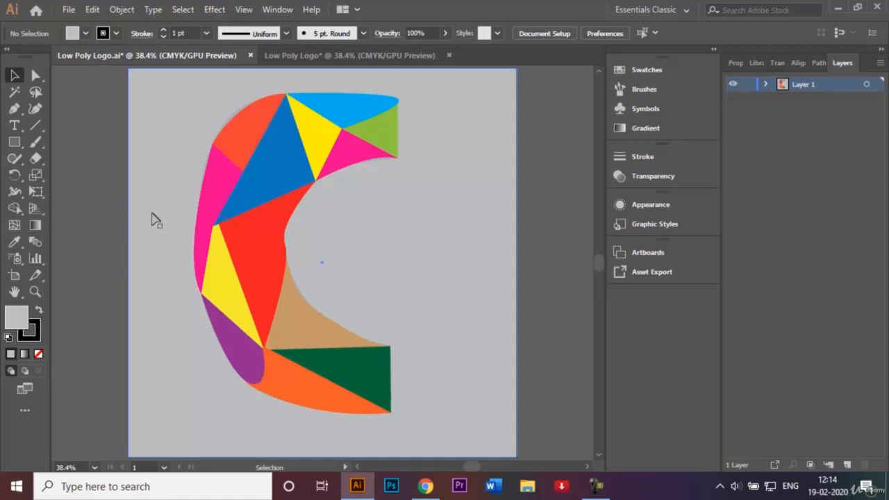
left_click(409, 56)
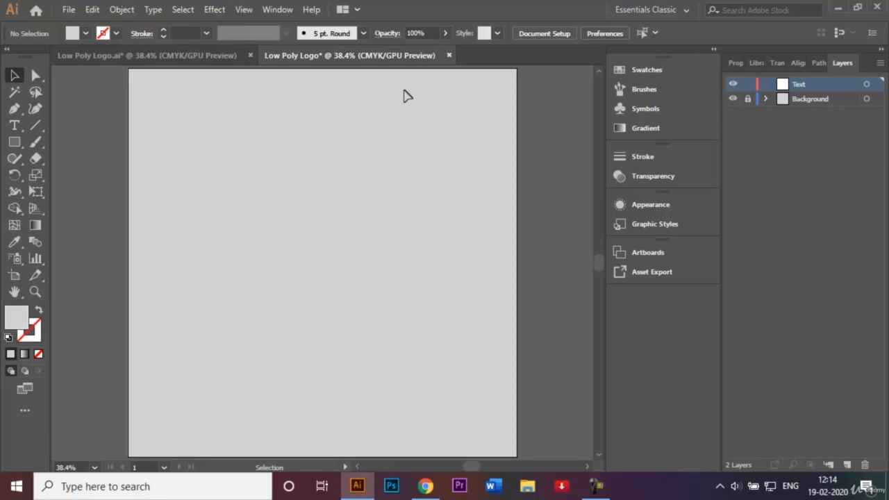
left_click(155, 57)
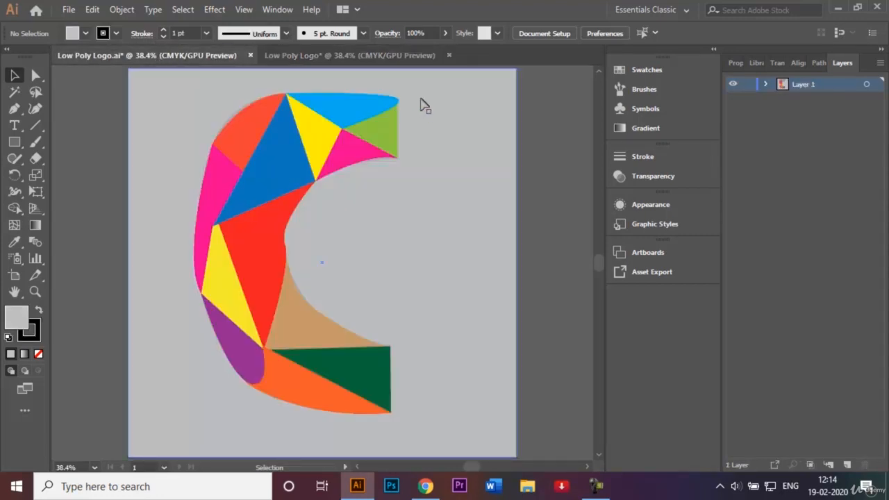
left_click(370, 55)
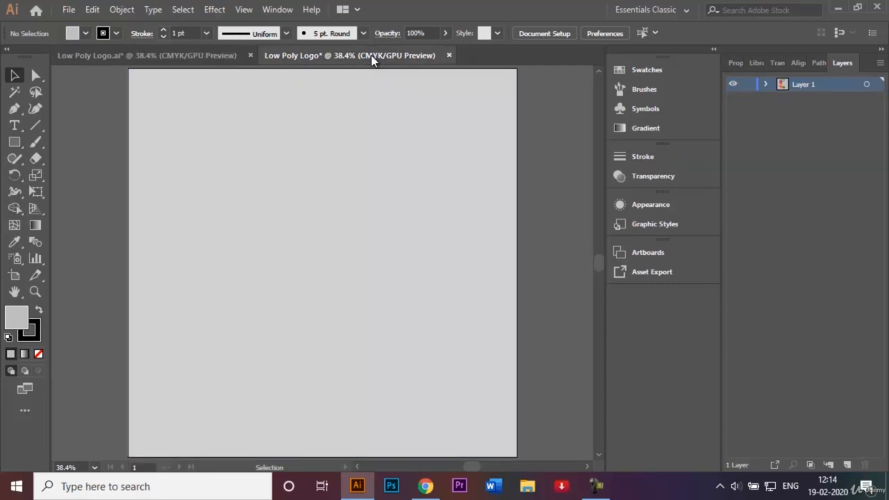
left_click(13, 111)
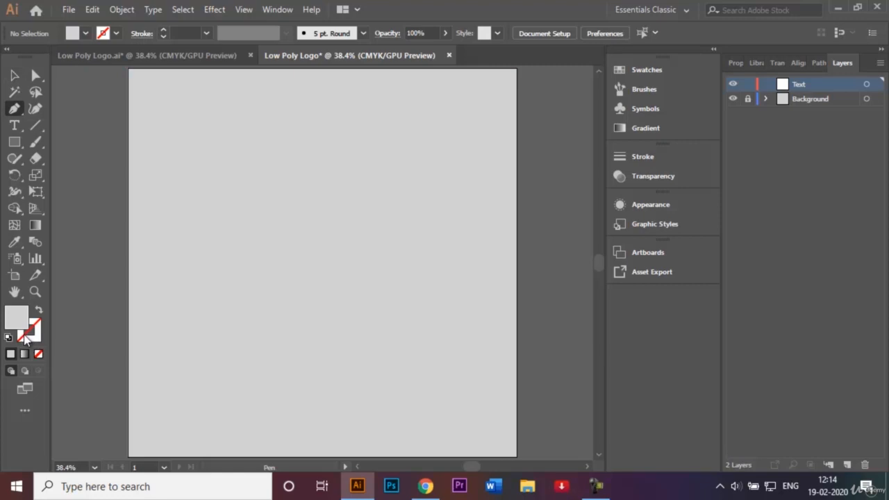
left_click(84, 33)
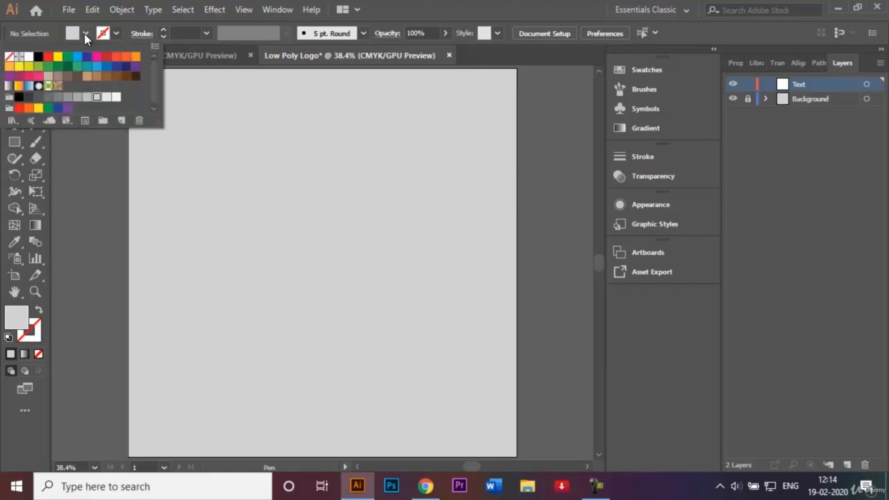
left_click(67, 97)
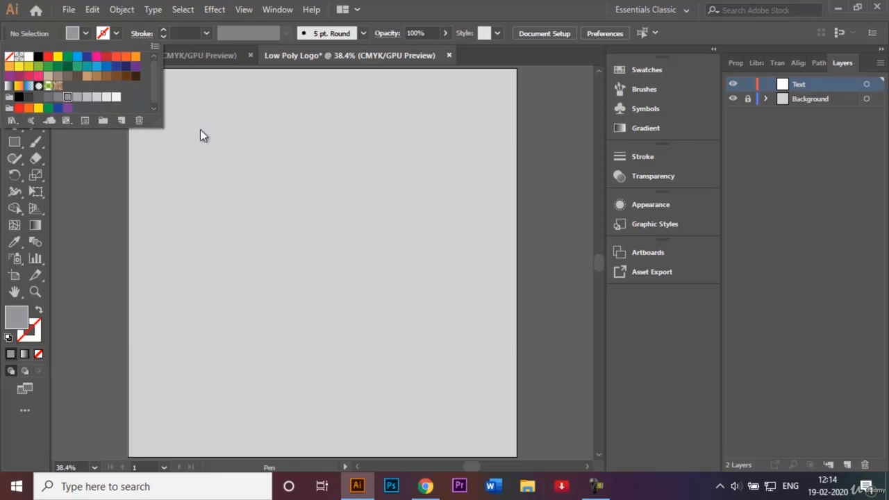
left_click(322, 183)
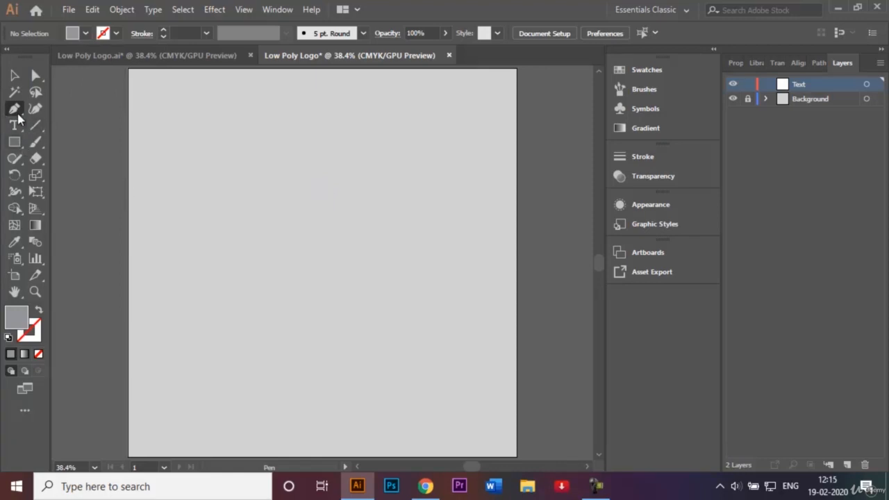
Draw a closed, curved letter C on the Text layer, its open ends spanning about Y 178 px to 769 px
left_click(321, 139)
left_click(322, 137)
left_click(322, 179)
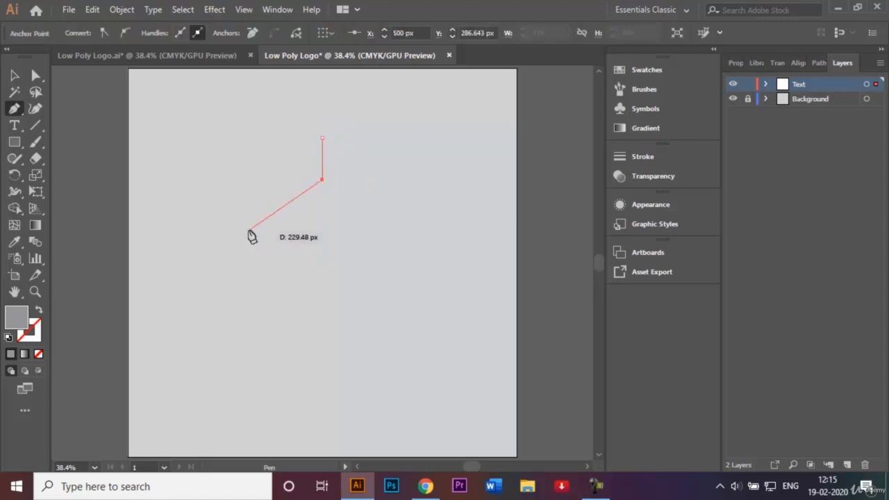
left_click_drag(245, 231, 247, 282)
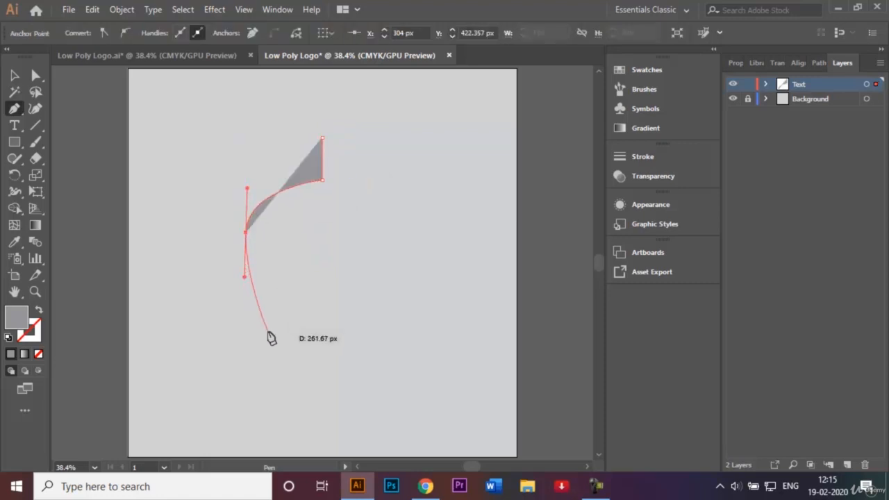
left_click_drag(270, 337, 332, 365)
left_click(331, 367)
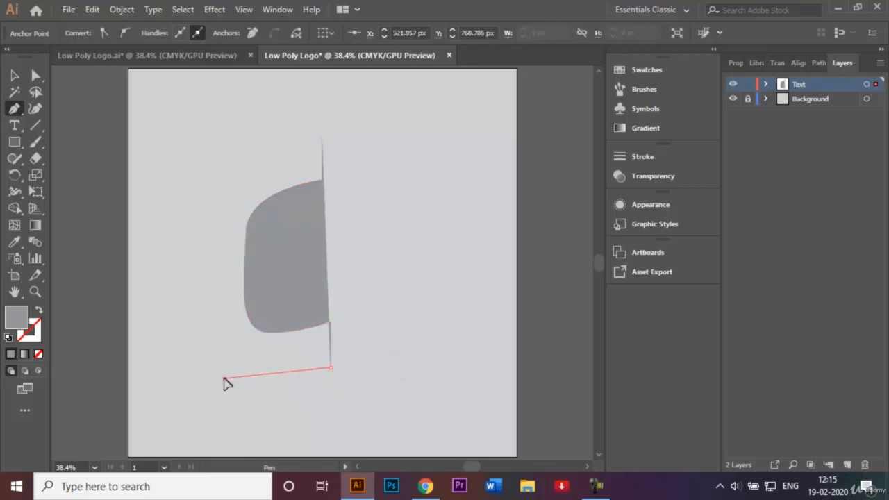
left_click_drag(223, 378, 201, 363)
left_click_drag(179, 276, 184, 248)
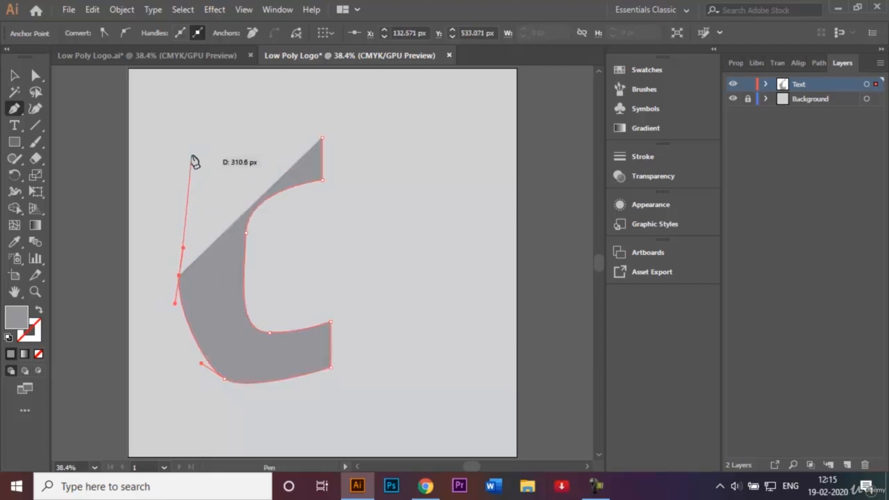
left_click_drag(192, 152, 228, 122)
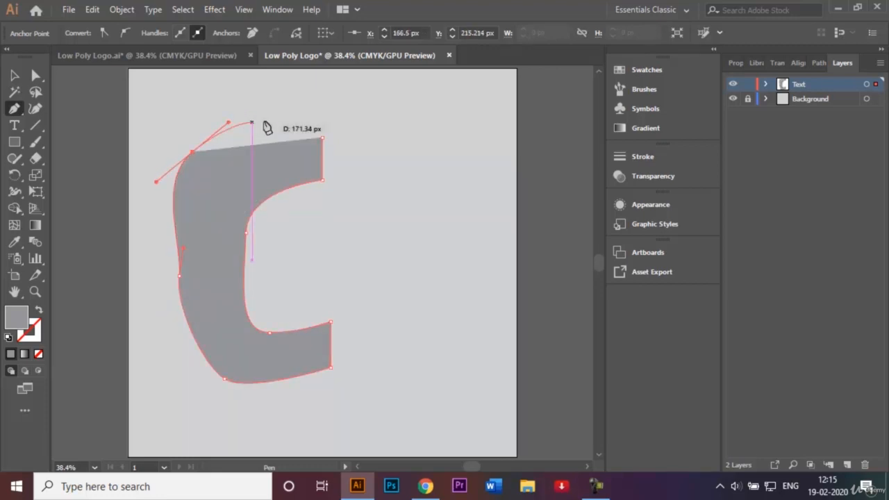
left_click(321, 138)
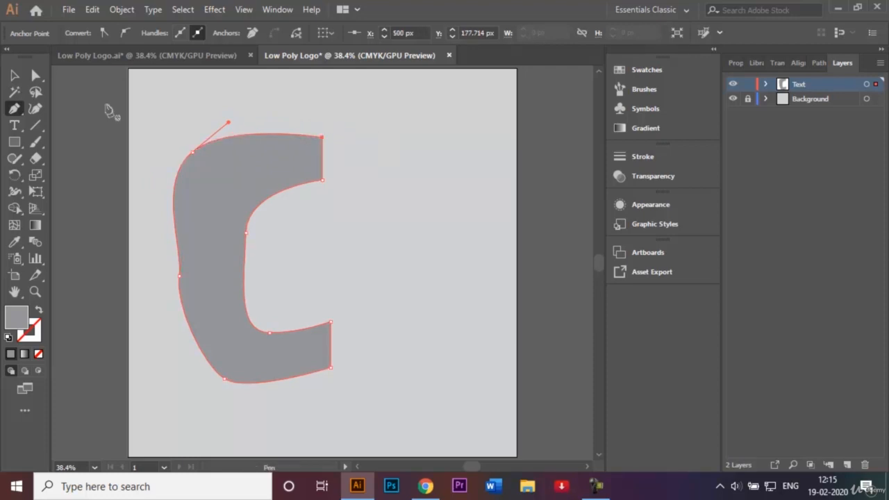
left_click(15, 75)
left_click(291, 110)
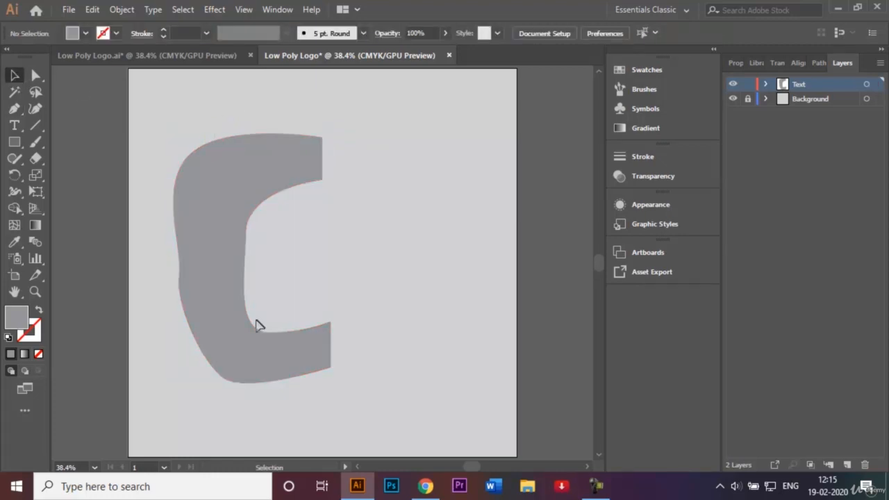
Move the middle anchor point of the C's outer back edge upward and outward to smooth the curve
left_click(36, 75)
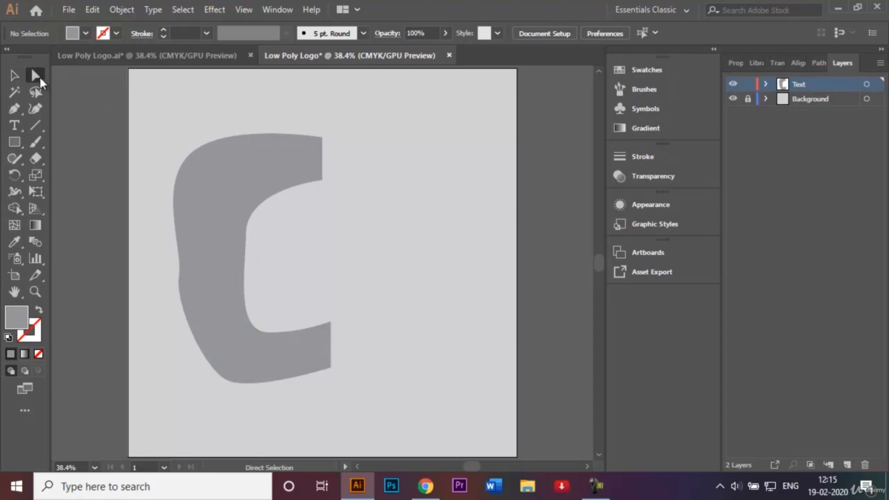
left_click(238, 238)
left_click(179, 275)
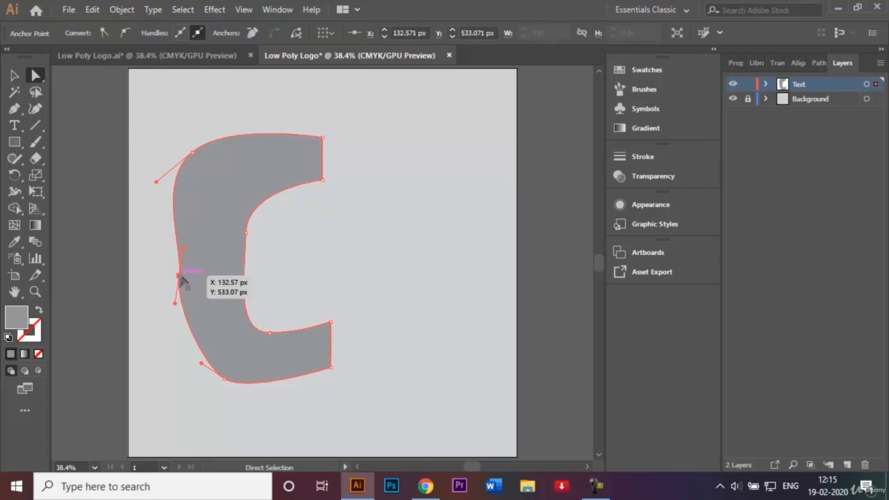
left_click_drag(182, 278, 167, 243)
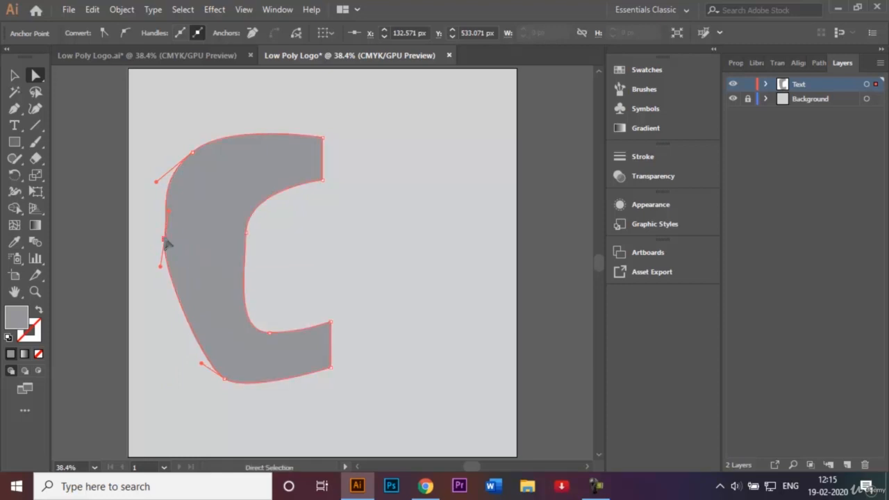
Reshape the C's inner edge by moving its upper anchor to about X 279, Y 378 px and its lower anchor to about X 381, Y 658 px
left_click(247, 234)
left_click_drag(249, 237, 222, 219)
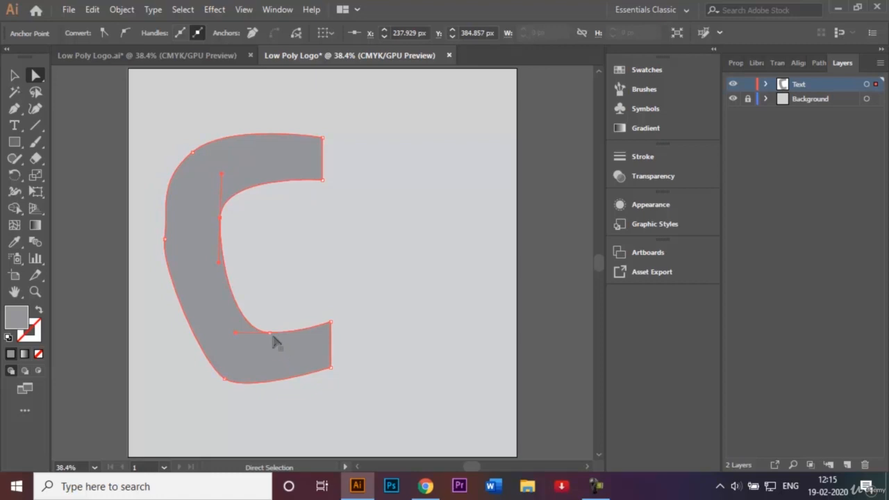
left_click_drag(271, 336, 277, 326)
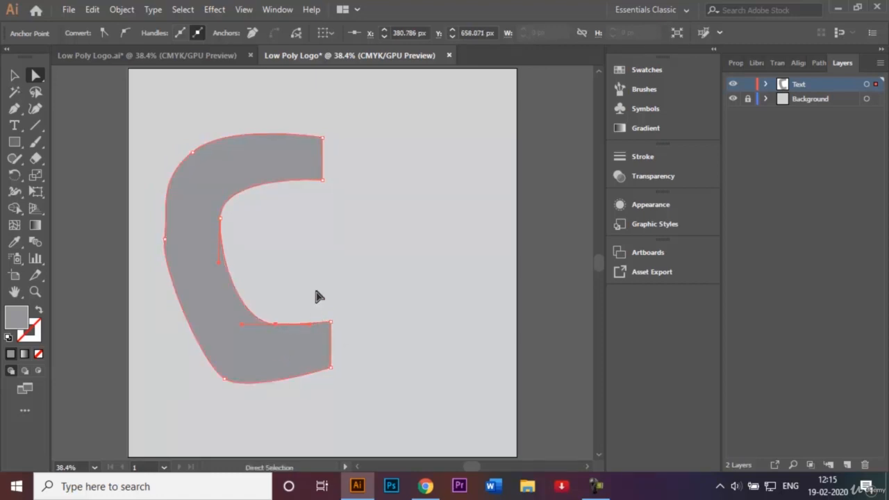
mouse_move(221, 218)
left_mouse_down()
mouse_move(227, 210)
mouse_move(236, 214)
left_mouse_up()
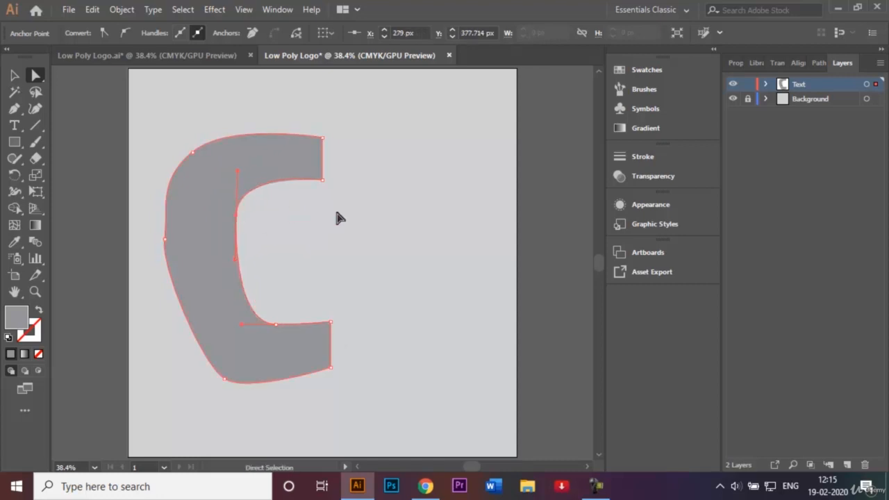
Nudge the C's outer back anchor inward to about X 108, Y 430 px, and move the whole C closer to the artboard's centre
left_click(166, 239)
left_click_drag(170, 239, 170, 237)
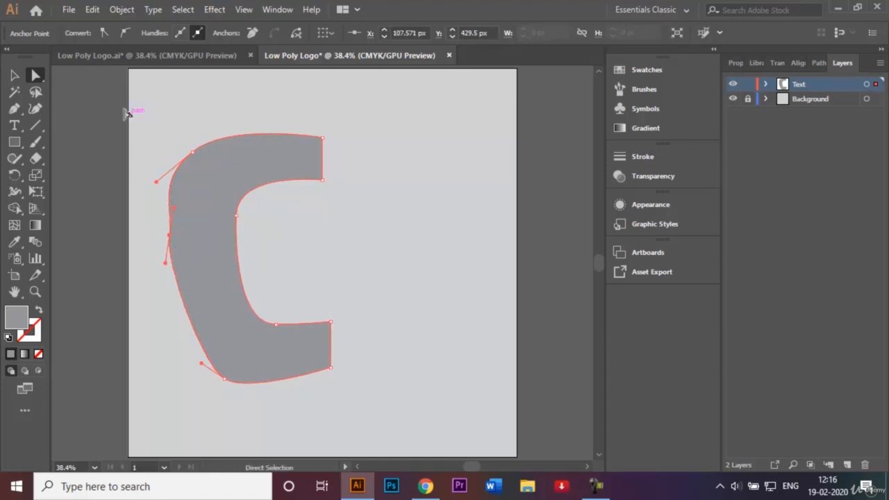
left_click(15, 77)
left_click(375, 149)
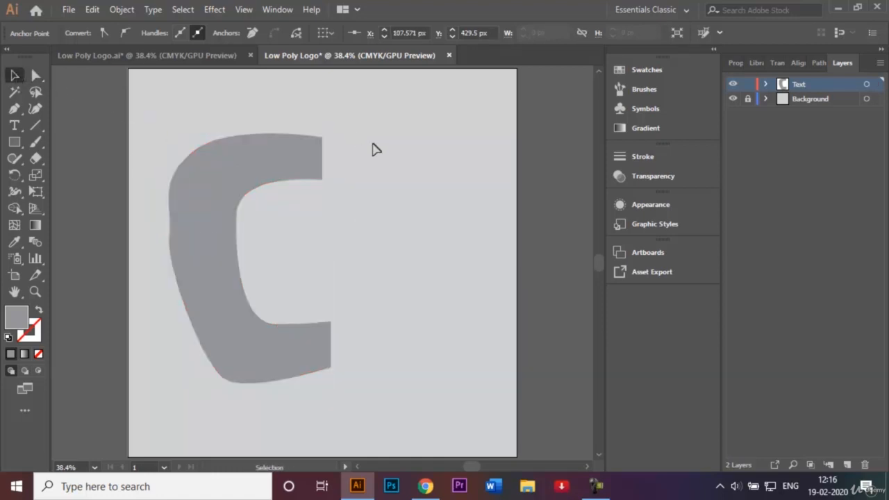
left_click_drag(281, 154, 317, 158)
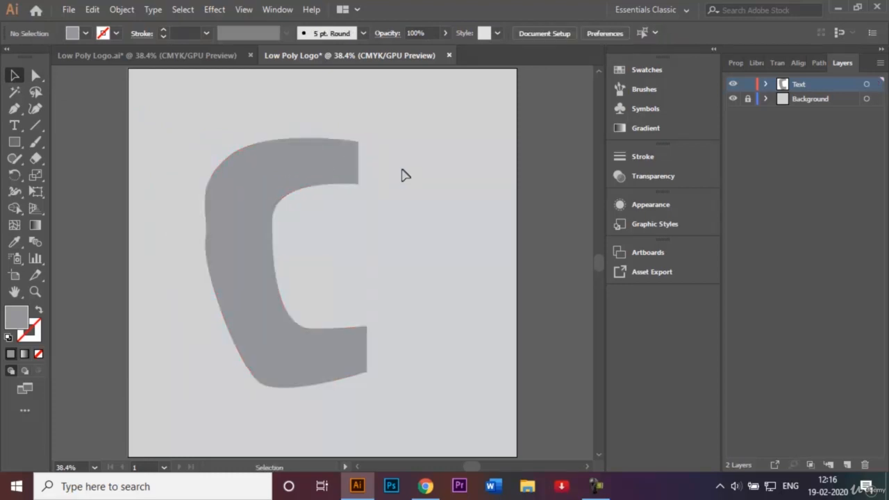
Check the reference logo's facets and draw a CMYK Blue triangle from the upper arm's end edge to a point at about X 320, Y 255 px
left_click(164, 54)
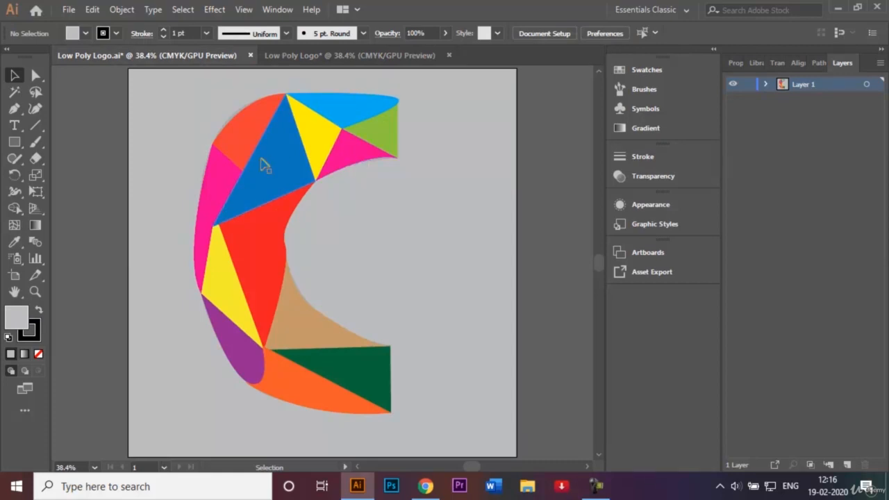
left_click(348, 53)
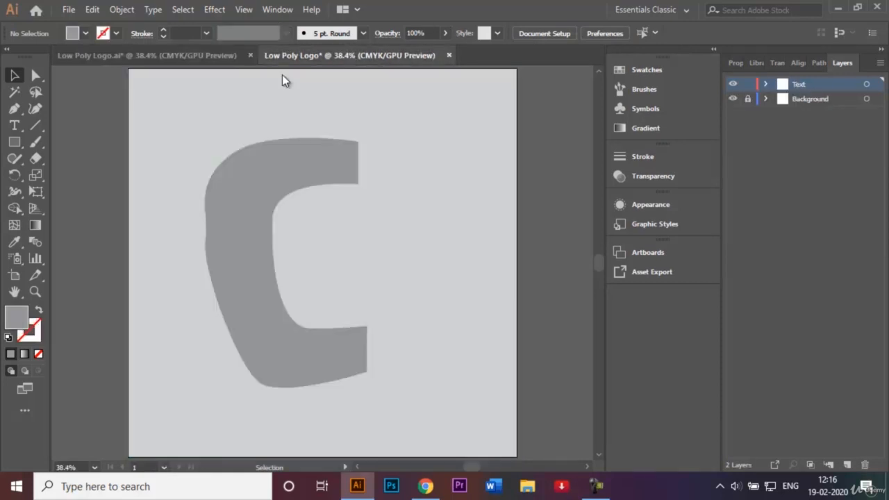
left_click(15, 110)
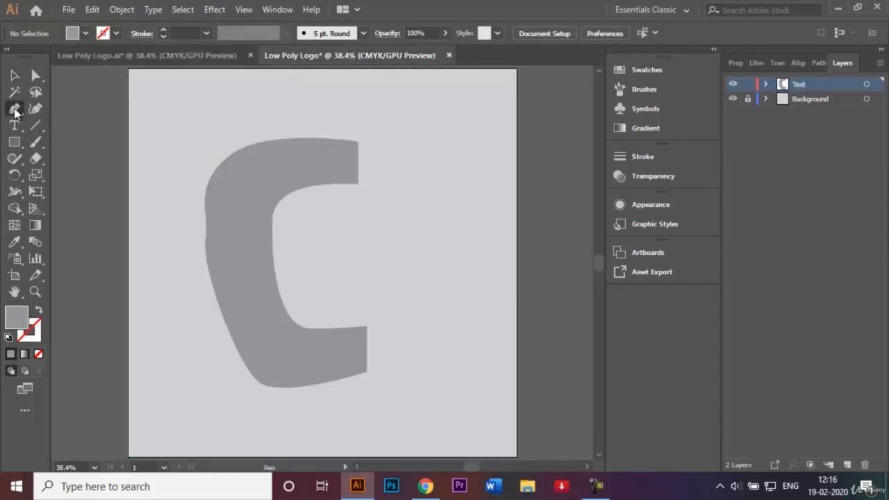
left_click(86, 34)
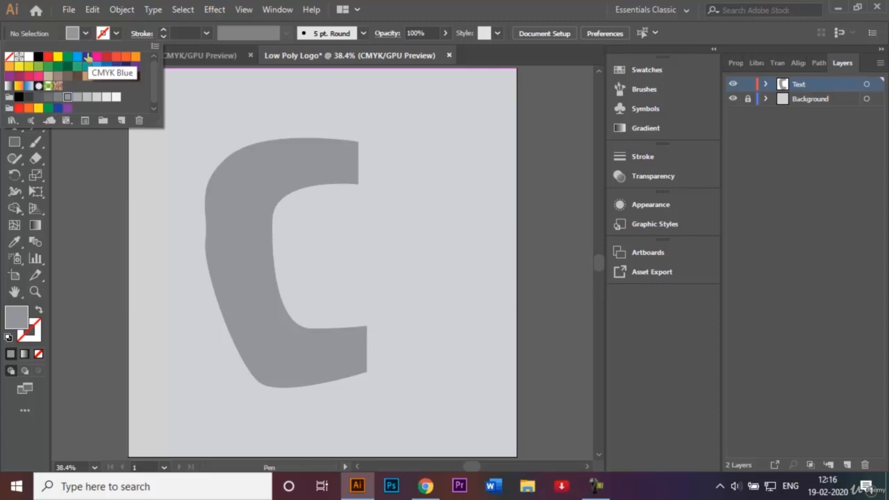
left_click(87, 57)
left_click(232, 109)
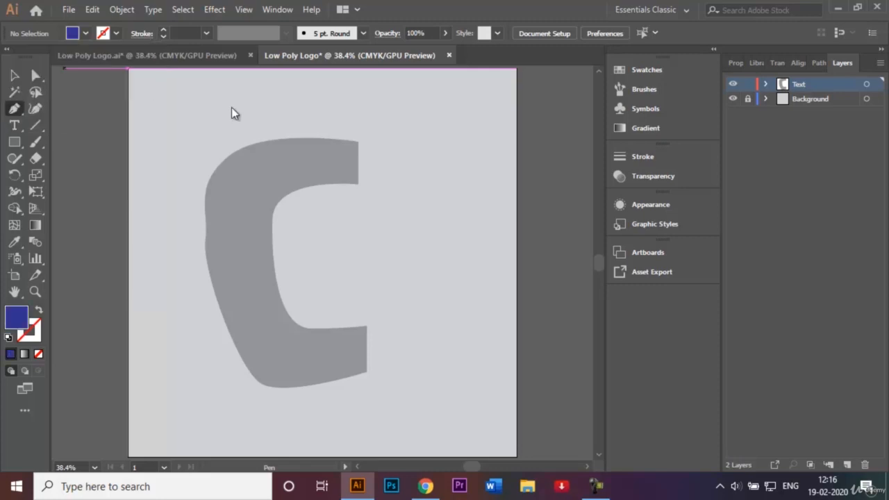
left_click(358, 142)
left_click(358, 183)
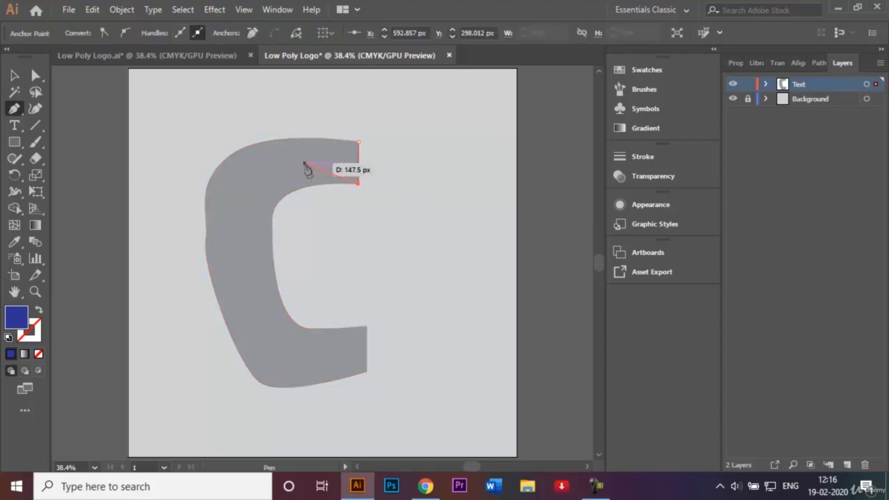
left_click(252, 168)
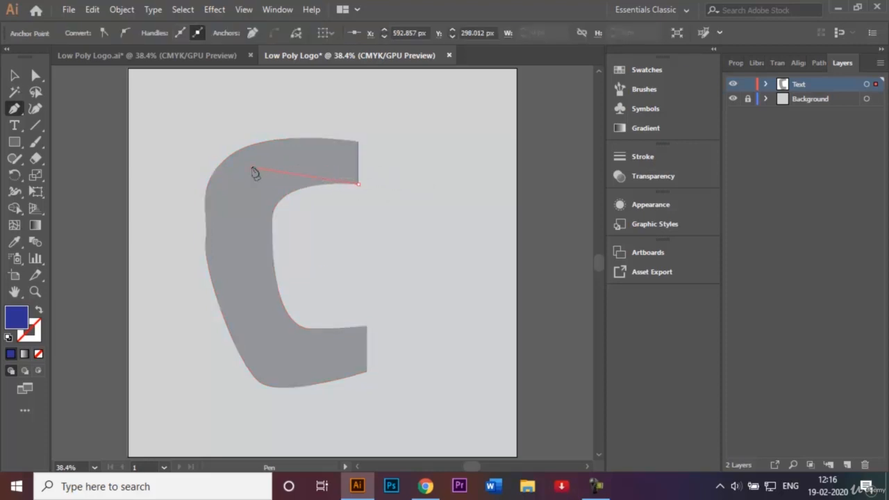
left_click(358, 142)
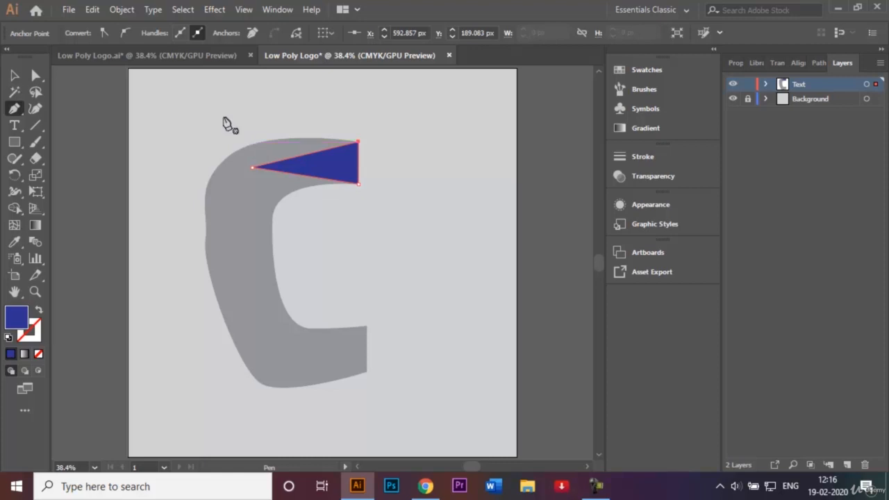
left_click(14, 75)
left_click(193, 95)
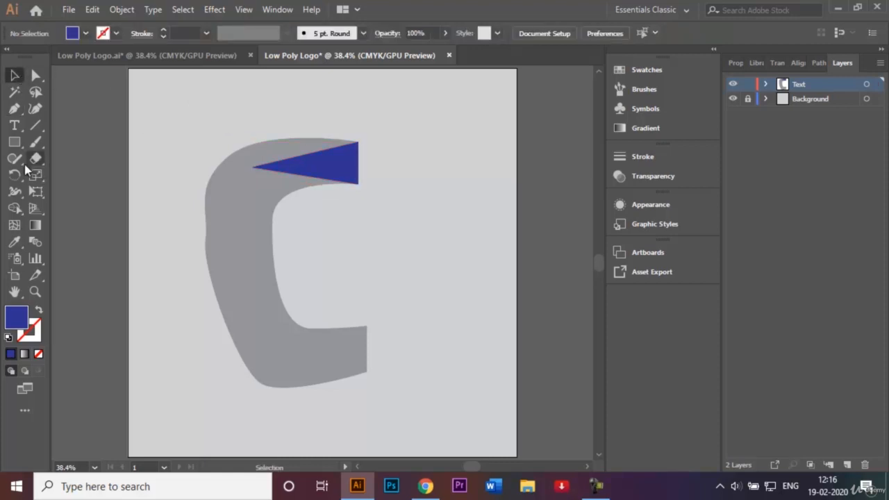
Draw a closed blue facet above the triangle, from its inner tip along the C's curved top edge to the arm's upper end corner
left_click(14, 108)
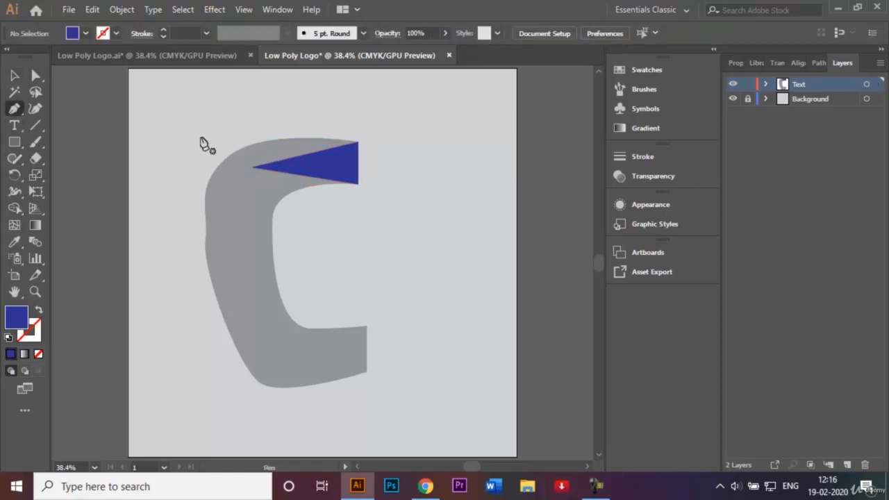
left_click(253, 168)
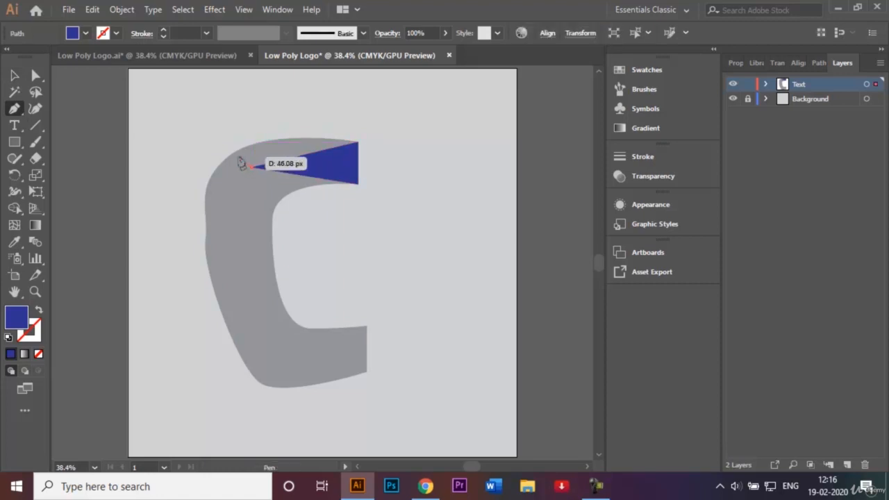
left_click(233, 153)
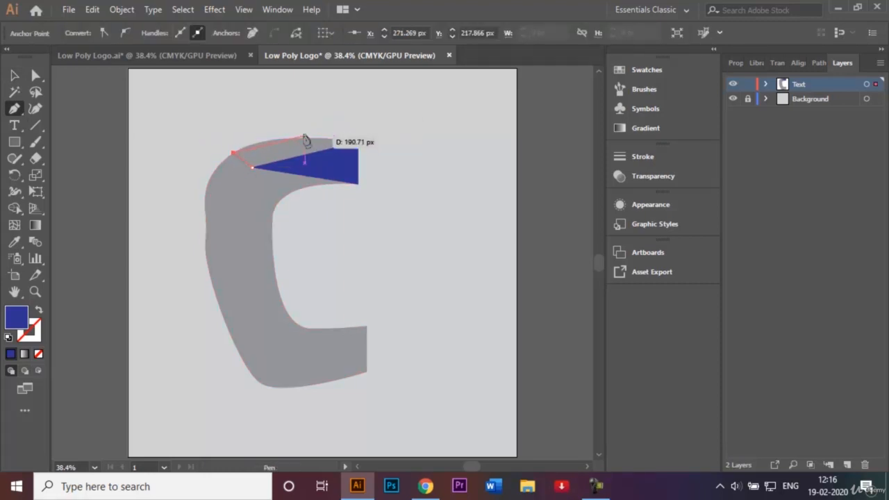
left_click_drag(293, 138, 325, 138)
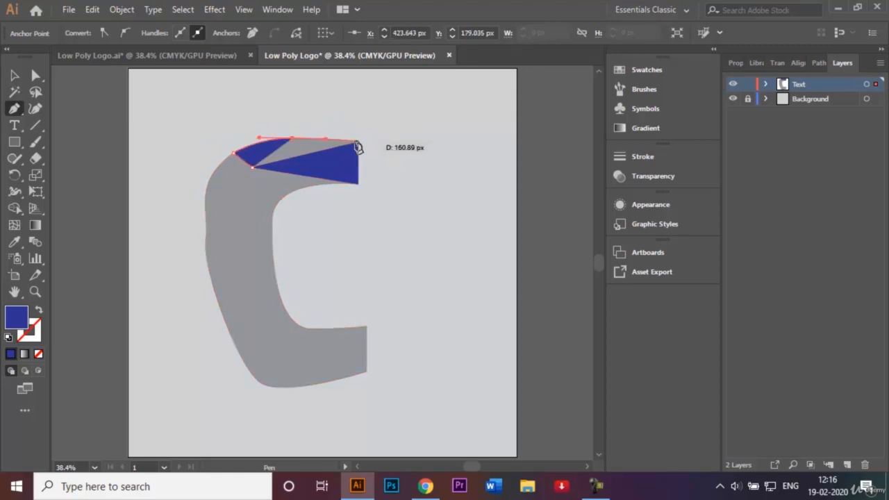
left_click(356, 142)
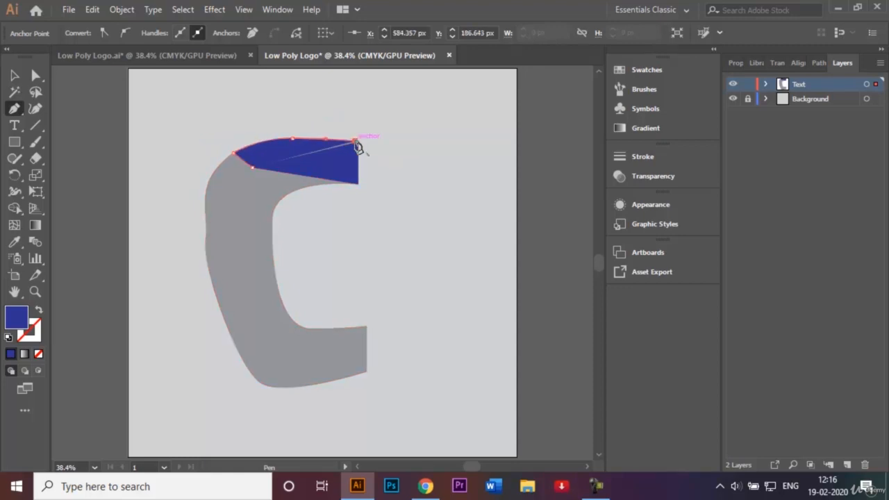
left_click(251, 167)
Move the curved top facet's end anchor onto the triangle's upper corner to close the grey gap between the two shapes
left_click(36, 76)
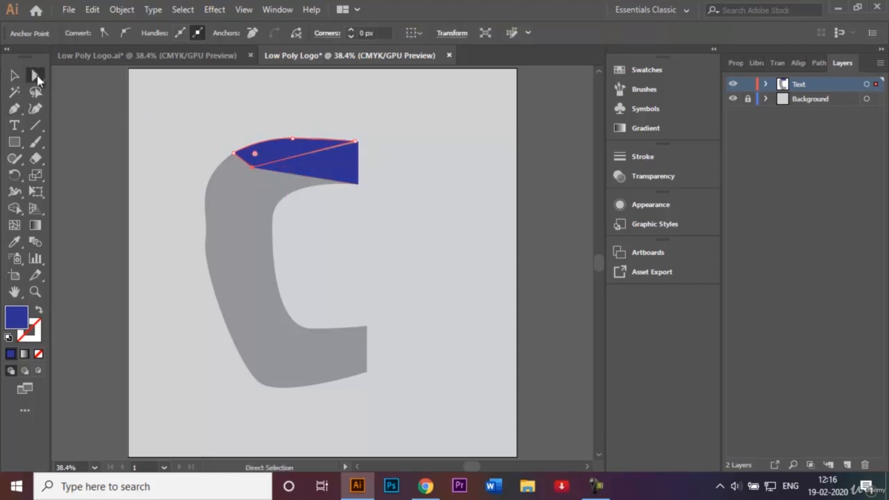
left_click(365, 107)
left_click(345, 140)
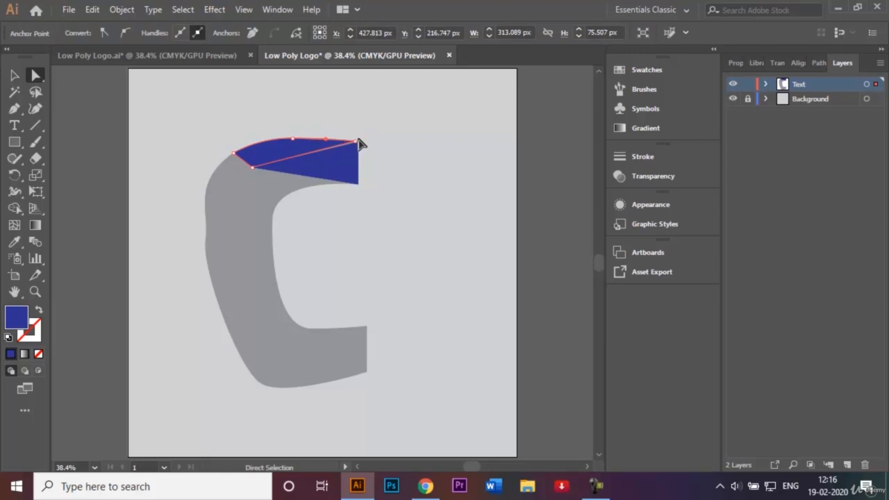
left_click_drag(359, 143, 356, 140)
key("ctrl+equal")
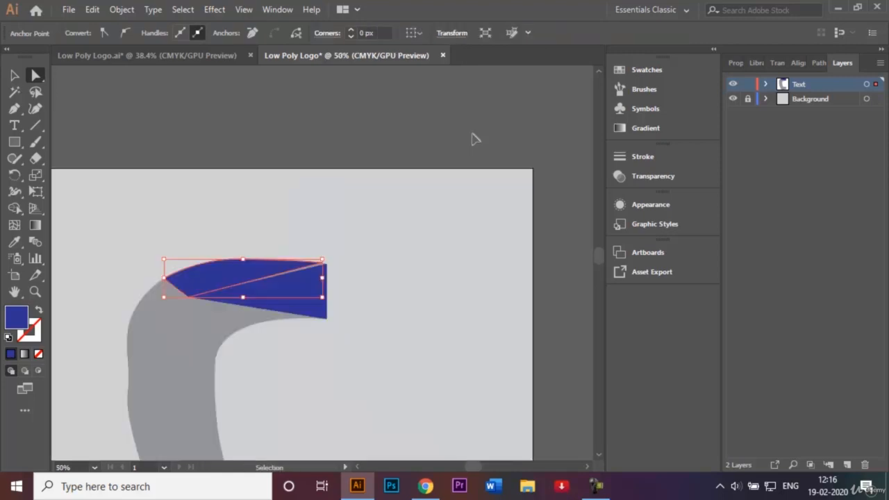
key("ctrl+equal")
key("ctrl+equal")
key("ctrl+equal")
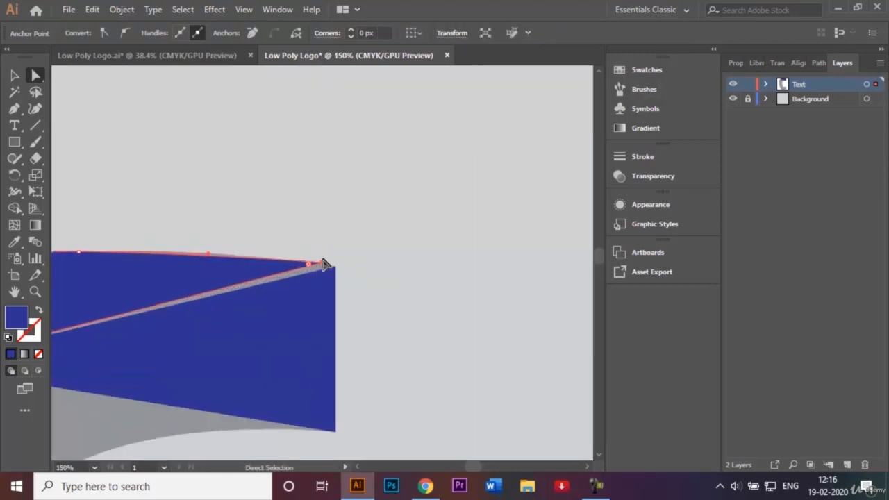
left_click(322, 264)
left_click(322, 265)
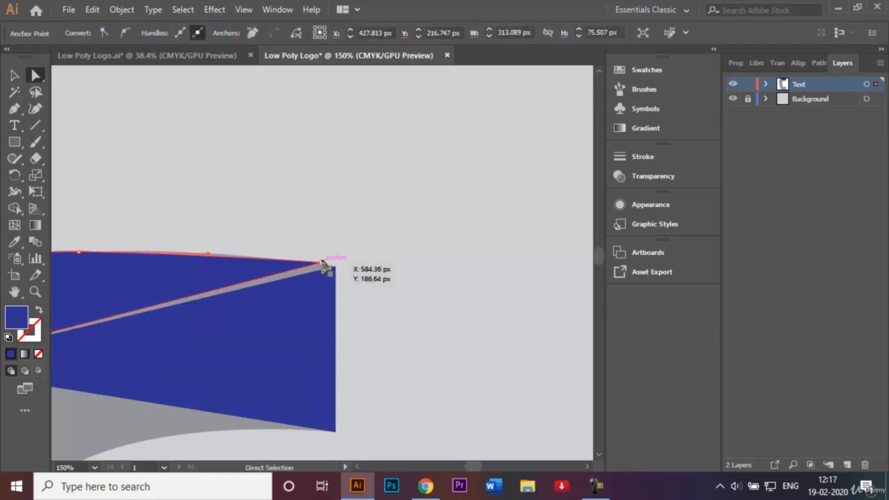
left_click_drag(323, 266, 334, 270)
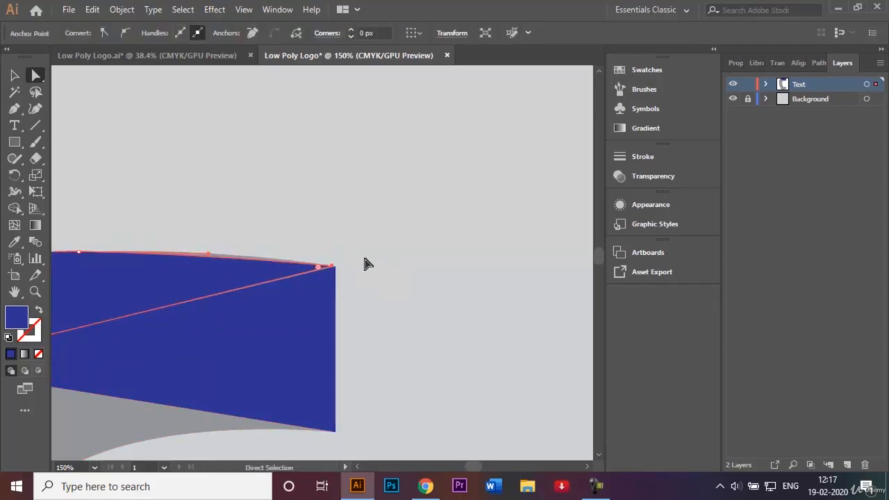
left_click(364, 259)
key("ctrl+0")
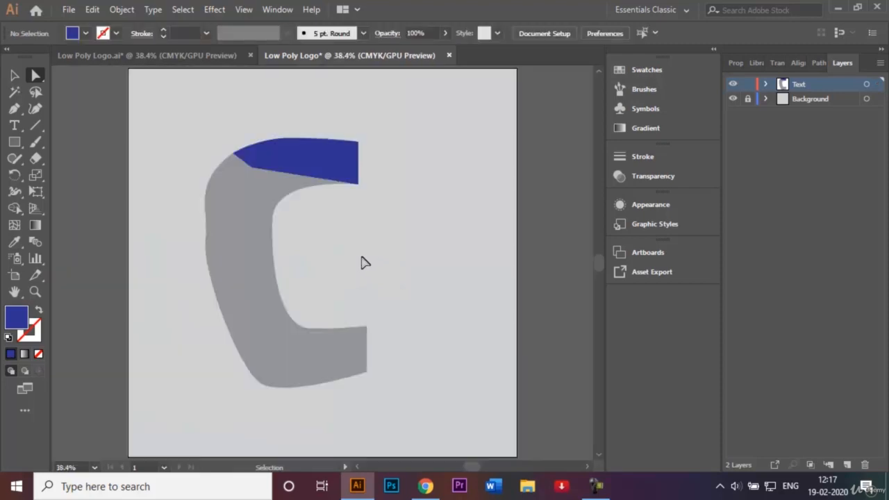
Draw a closed blue facet below the triangle, from its inner tip to the C's inner edge and along that curve to the arm's lower corner
left_click(14, 109)
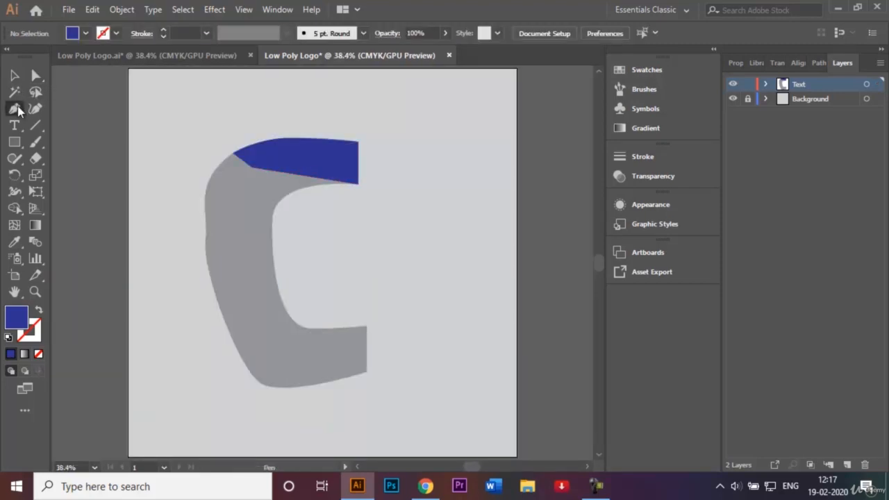
left_click(251, 167)
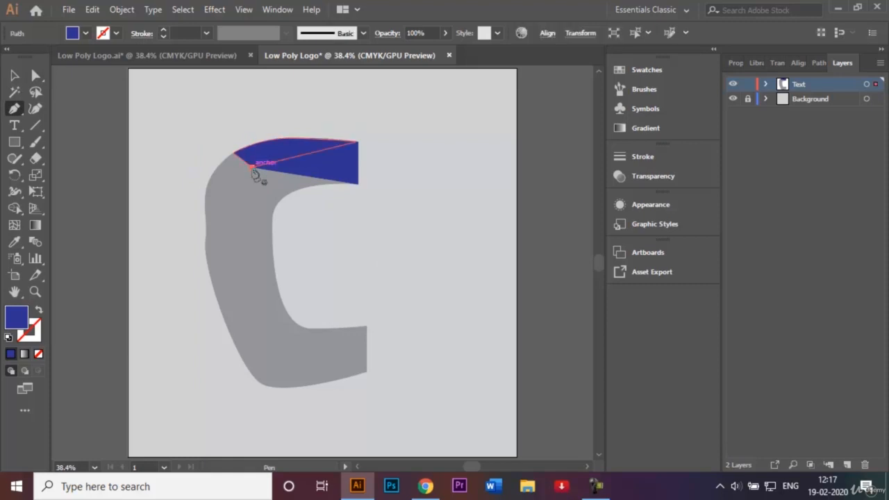
left_click(276, 276)
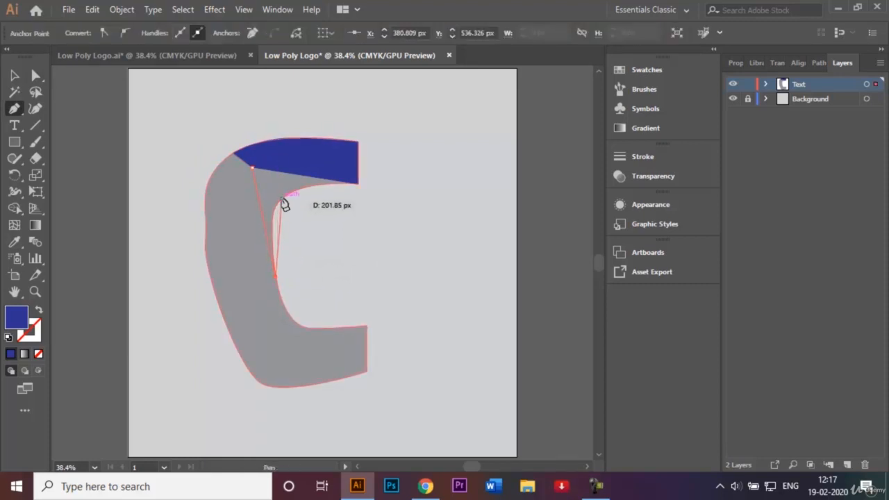
left_click_drag(283, 200, 301, 184)
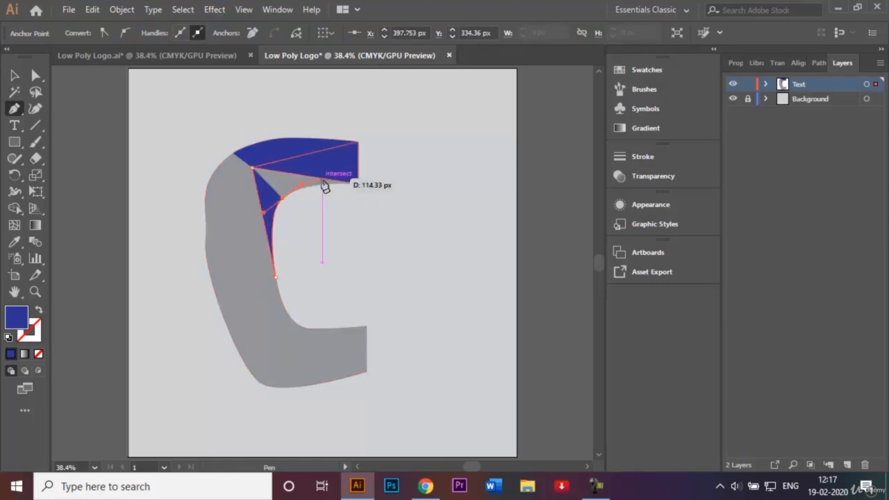
left_click(357, 183)
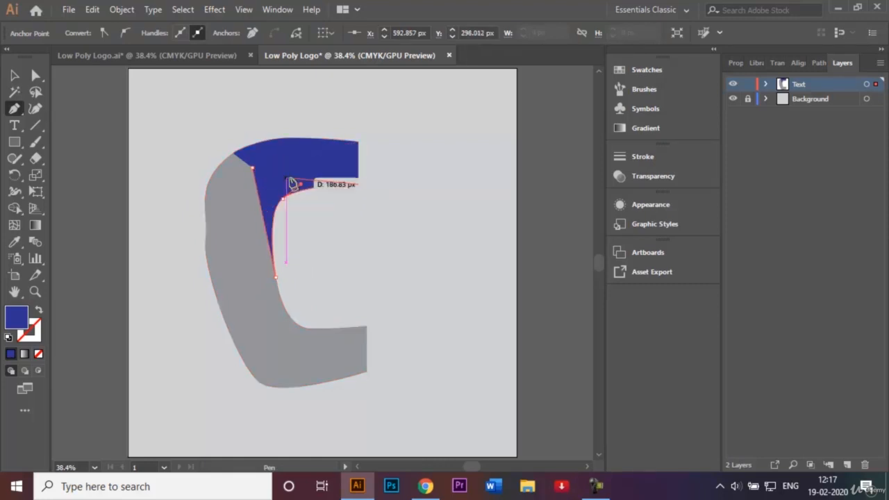
left_click(252, 167)
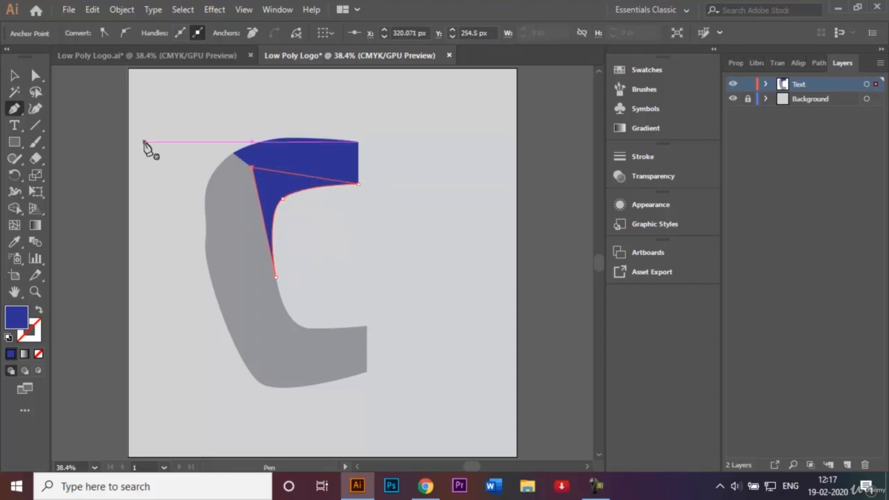
left_click(14, 75)
left_click(123, 130)
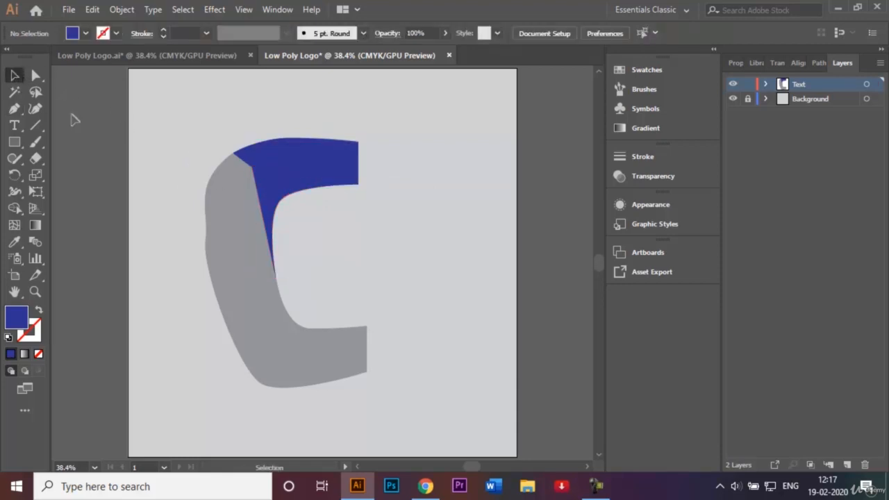
Draw a blue facet from the top facet's outer corner along the C's outer curve to about X 243, Y 631 px and up to the triangle's inner tip
left_click(14, 108)
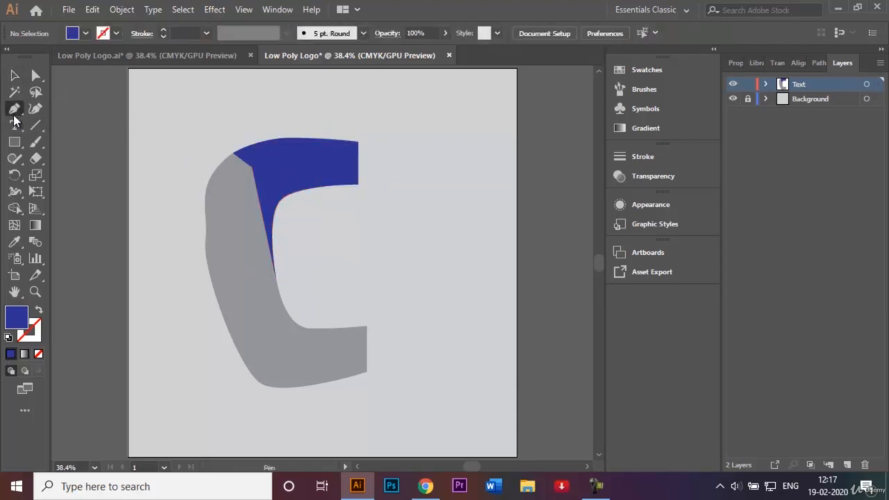
left_click(234, 154)
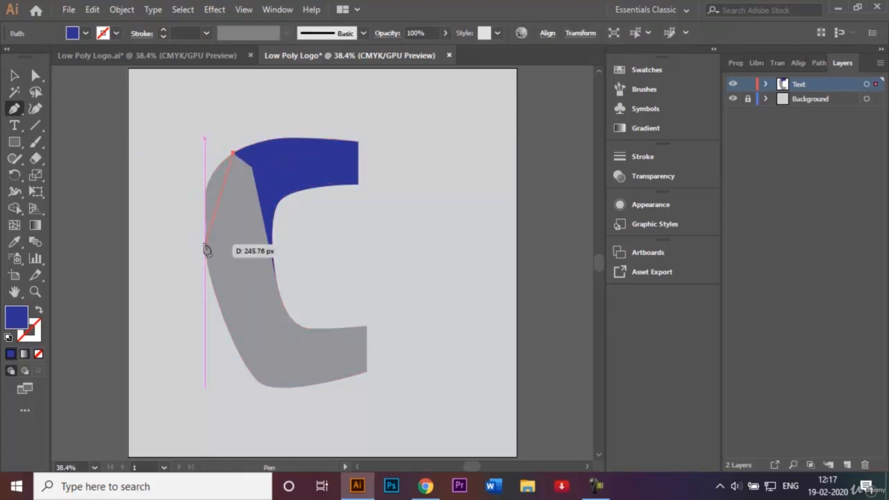
left_click_drag(207, 257, 220, 311)
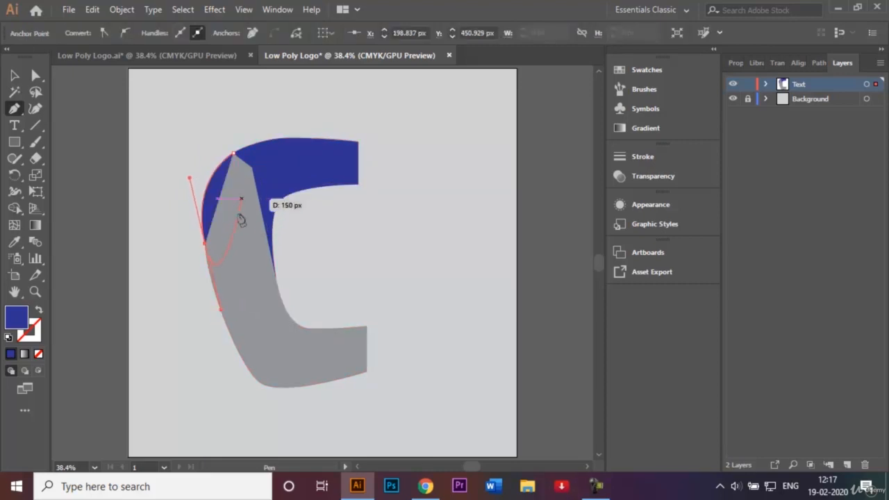
left_click(221, 311)
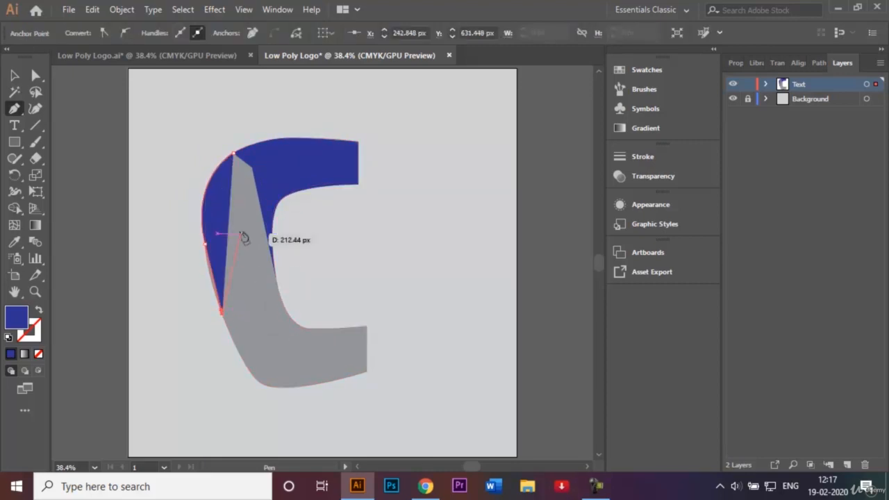
left_click(252, 168)
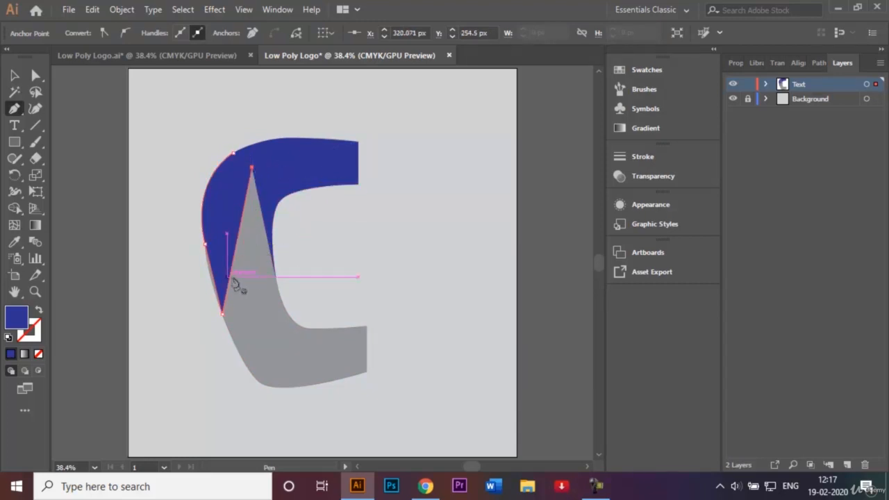
Move the new facet's outer curve anchor down along the C's outer edge to cover the grey sliver beside its lower point
left_click(36, 75)
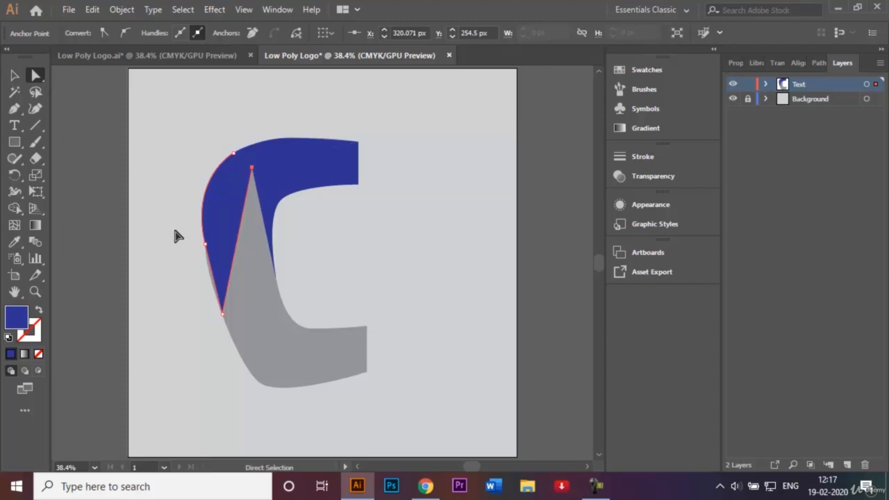
left_click(222, 313)
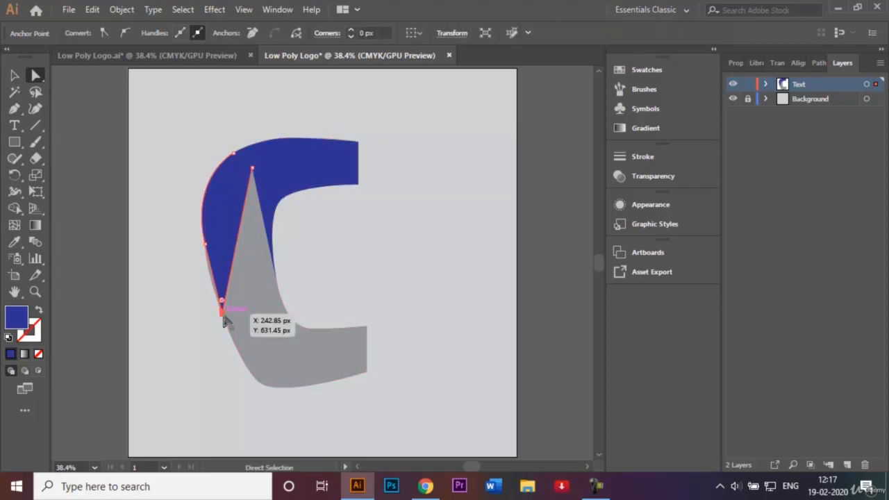
key("ctrl+plus")
key("ctrl+plus")
key("ctrl+plus")
key("ctrl+plus")
key("ctrl+plus")
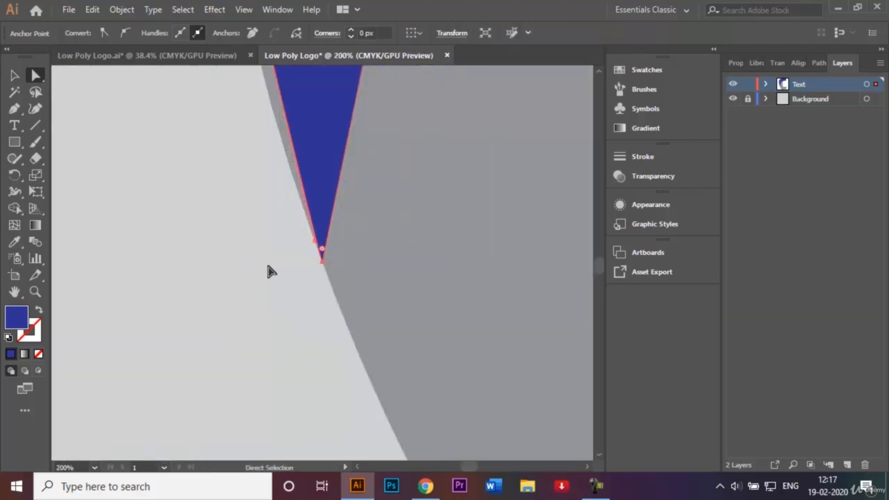
left_click(599, 73)
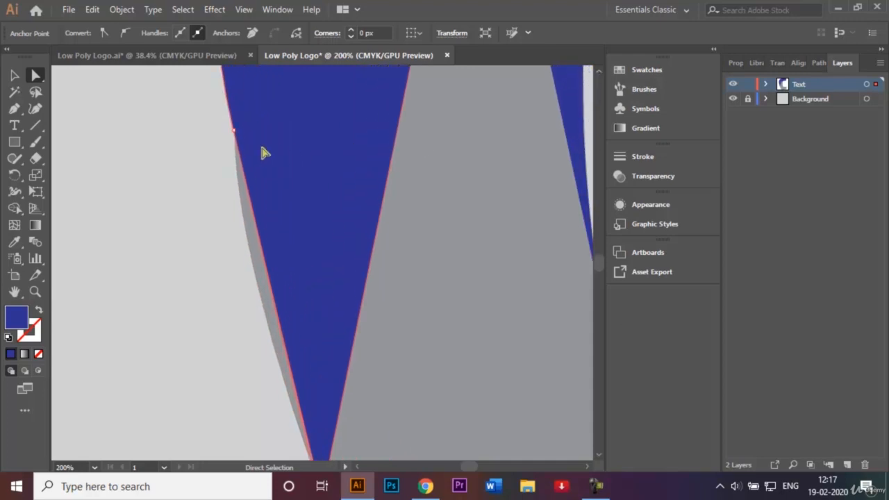
left_click(234, 132)
left_click_drag(234, 132, 242, 195)
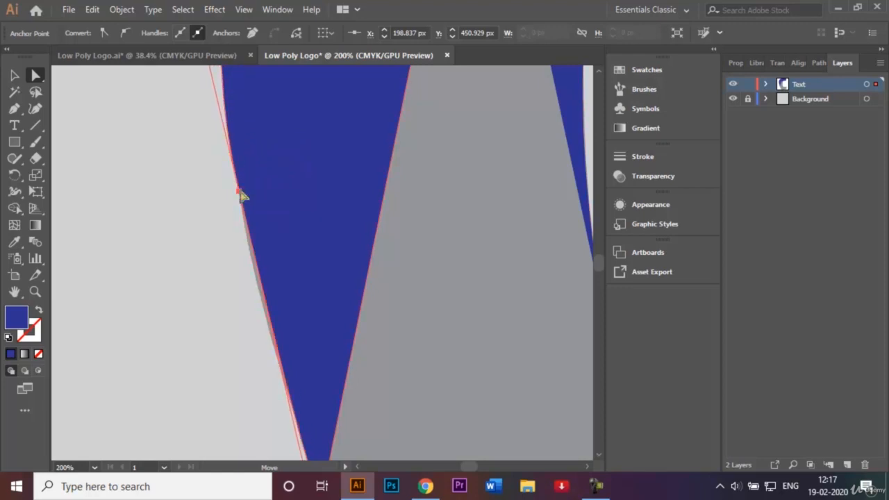
left_click(208, 193)
key("ctrl+0")
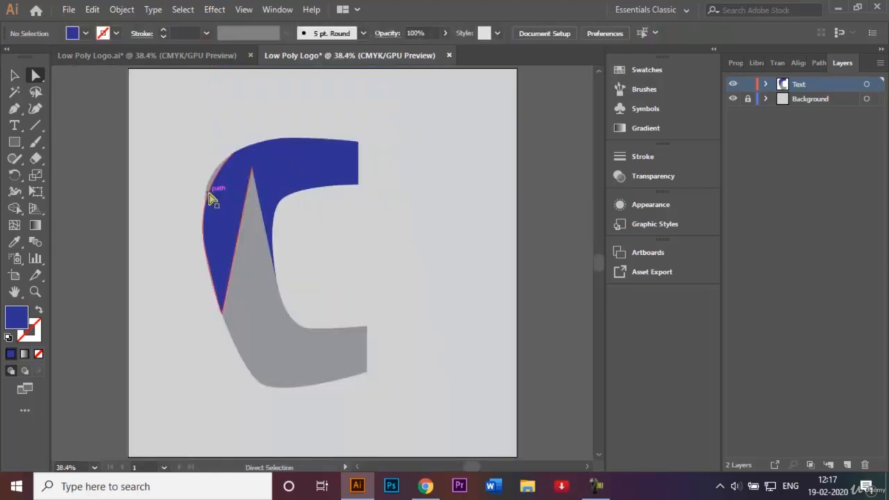
Move the facet's upper anchor to about X 248, Y 244 px, and close its outline with the Pen through the top facet's outer corner
left_click(210, 195)
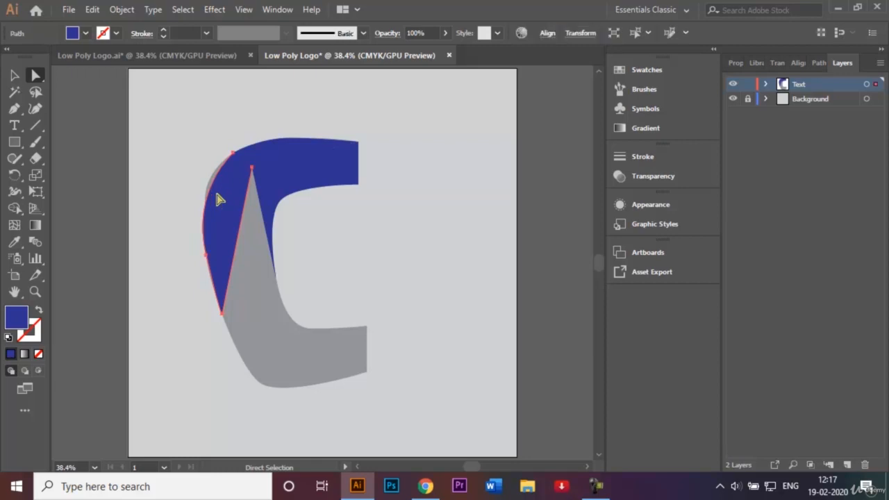
left_click(234, 155)
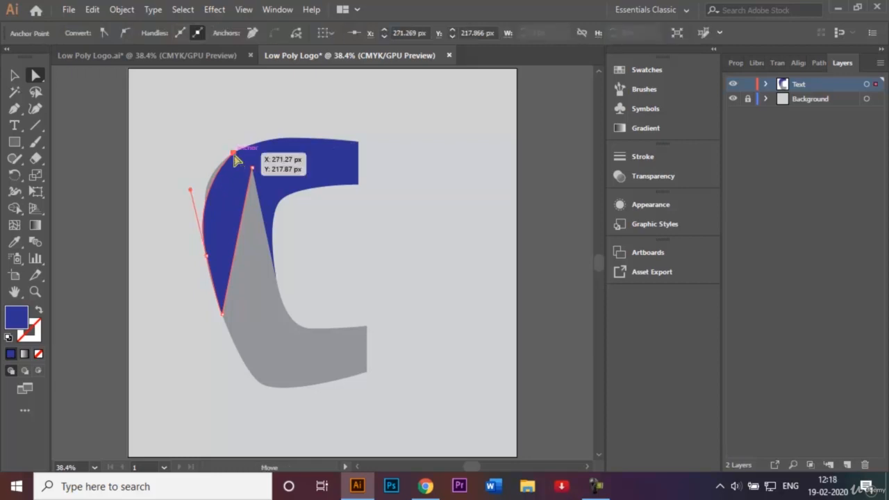
left_click_drag(233, 156, 223, 164)
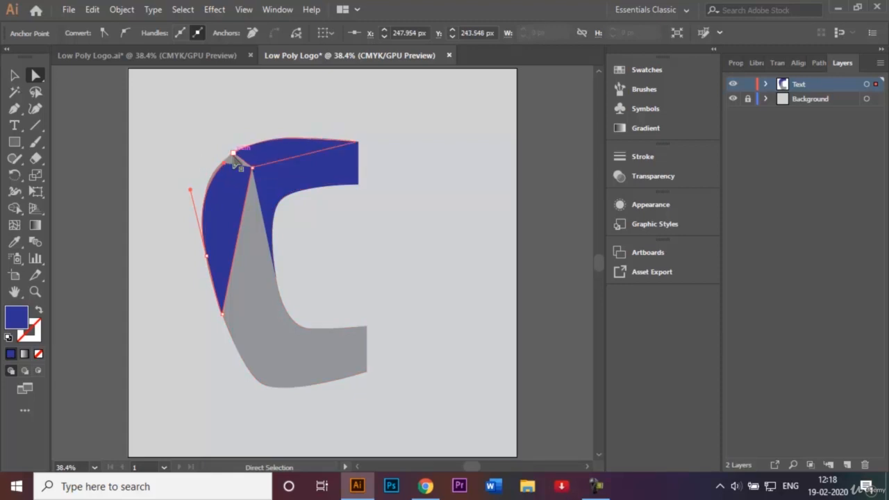
left_click(15, 109)
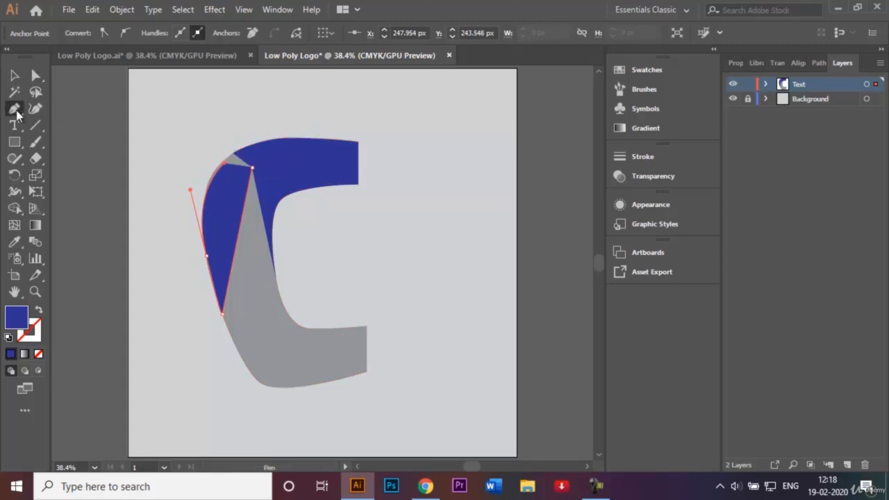
left_click_drag(252, 167, 226, 167)
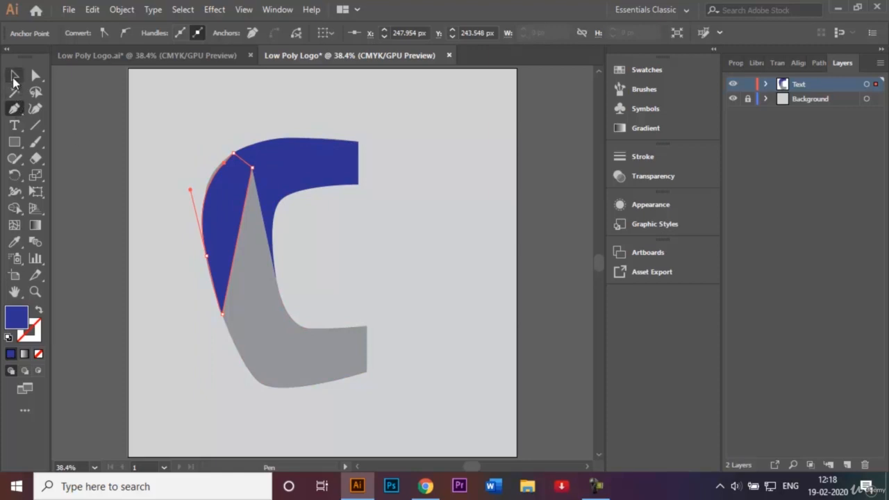
left_click(14, 75)
left_click(109, 100)
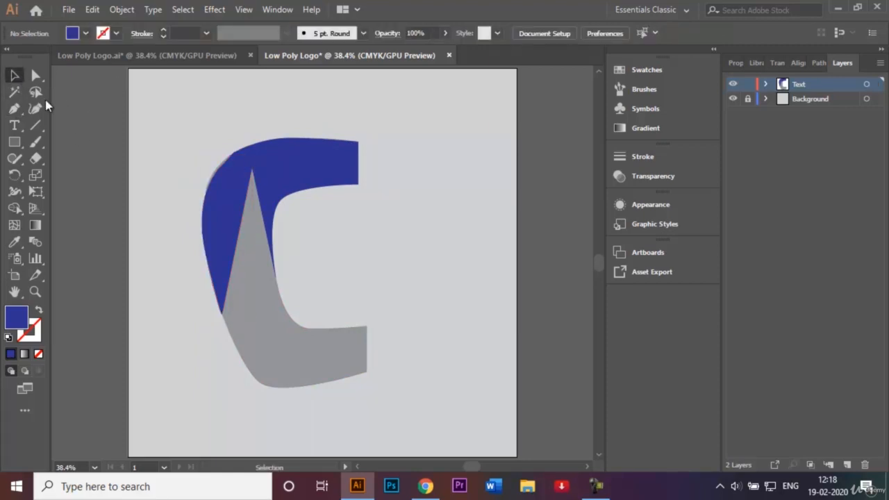
Draw a closed blue triangle from the upper facets' inner tip to about X 243, Y 631 px and X 407, Y 608 px on the C's stem
left_click(13, 109)
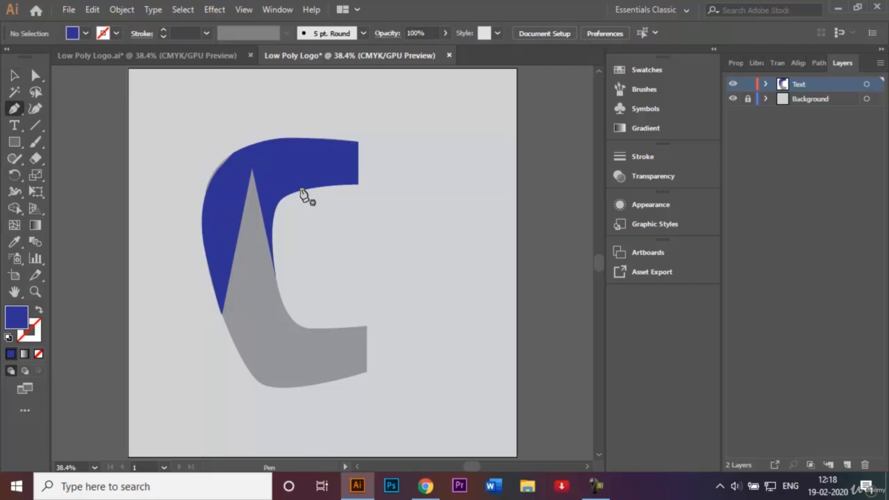
left_click(252, 169)
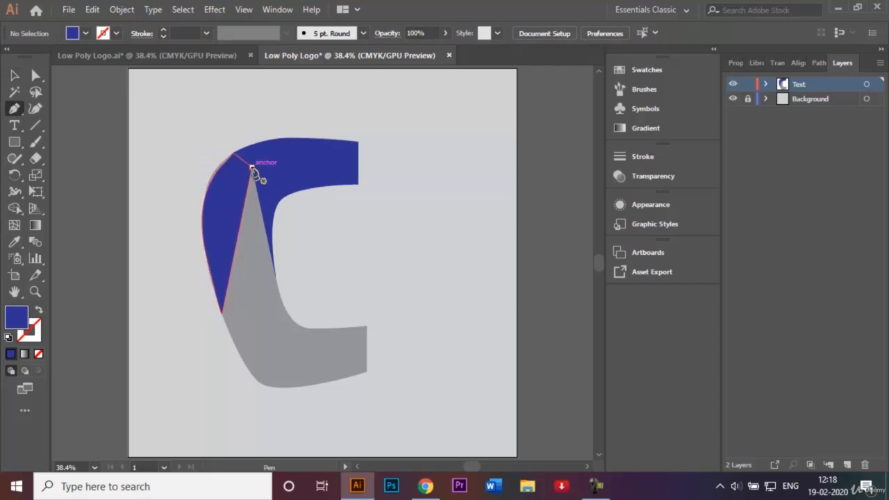
left_click(223, 313)
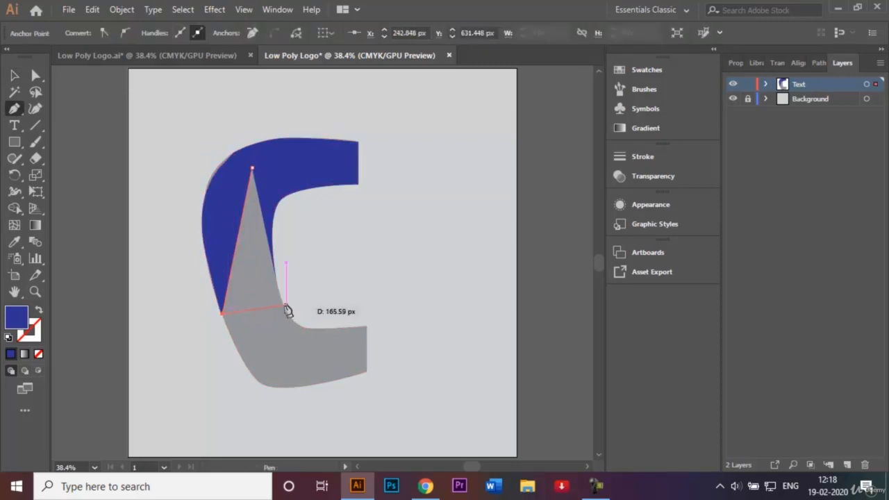
left_click(285, 305)
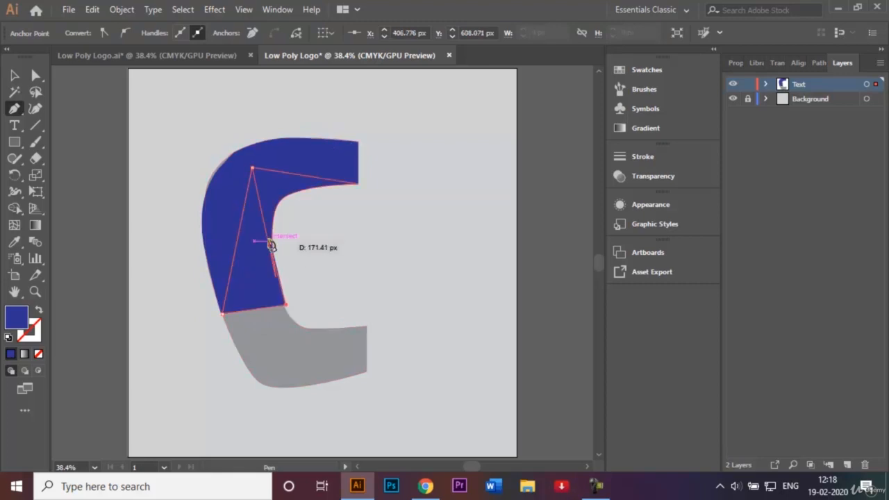
left_click(252, 168)
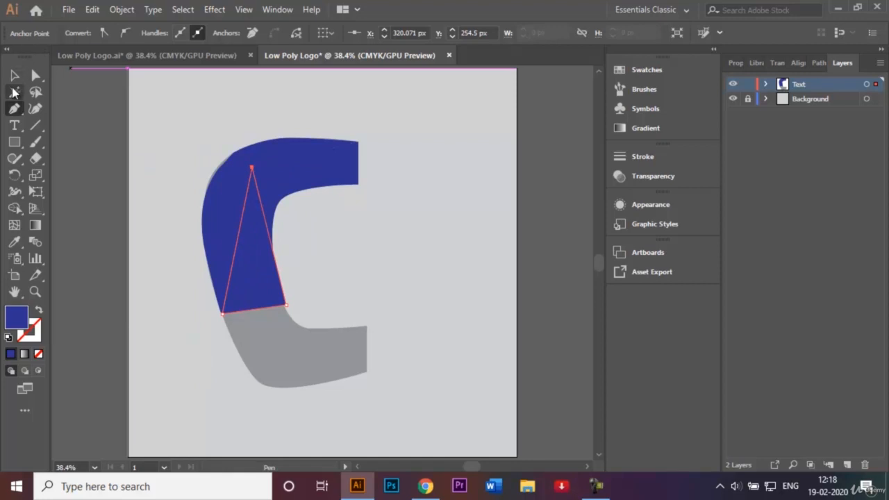
left_click(14, 76)
left_click(62, 149)
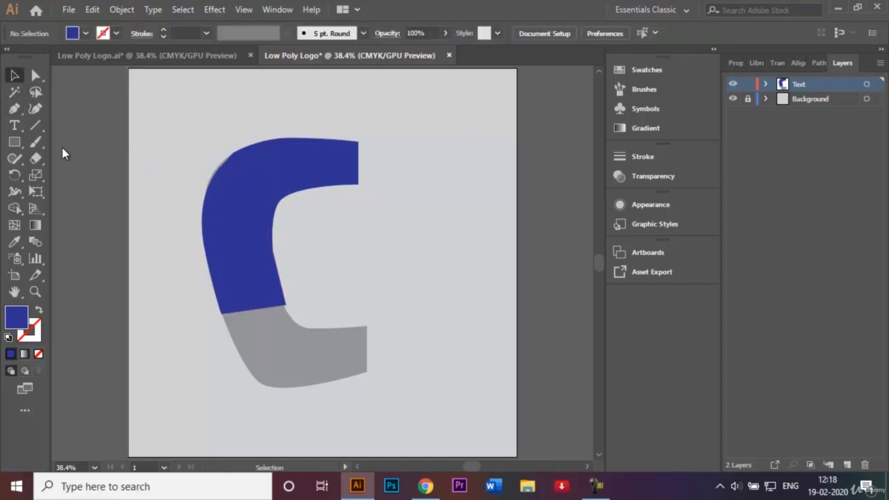
Draw a closed blue triangle beneath the stem triangle's base, with its lower point on the C's bottom edge at about X 456, Y 817 px
left_click(13, 110)
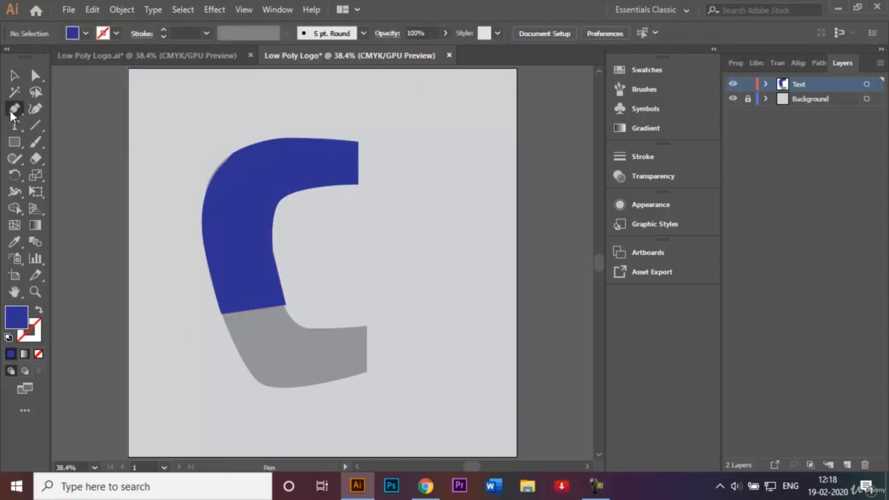
left_click(222, 315)
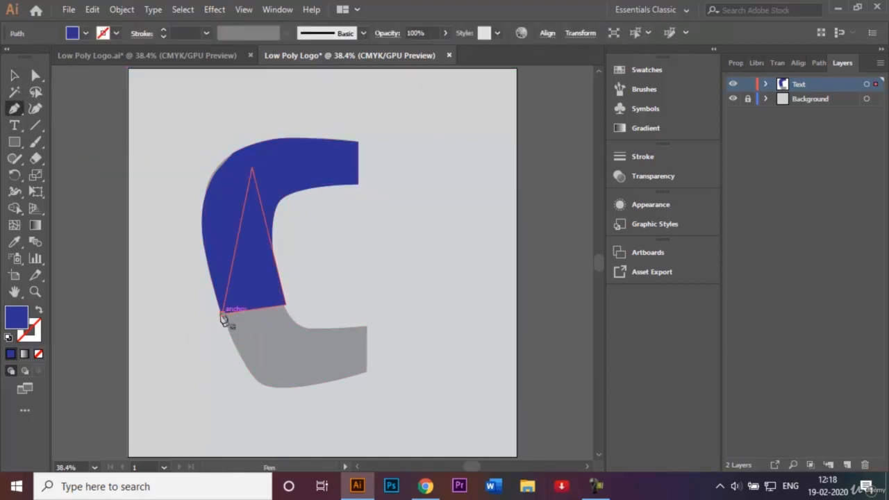
left_click(306, 386)
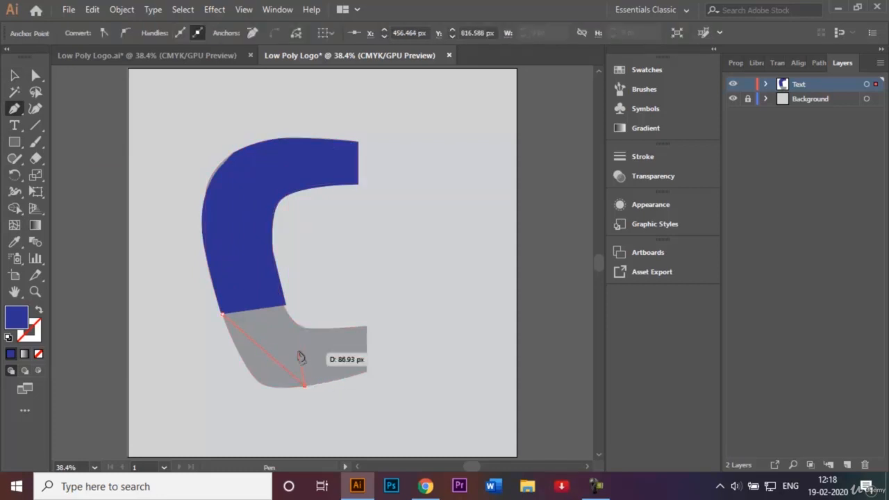
left_click(287, 306)
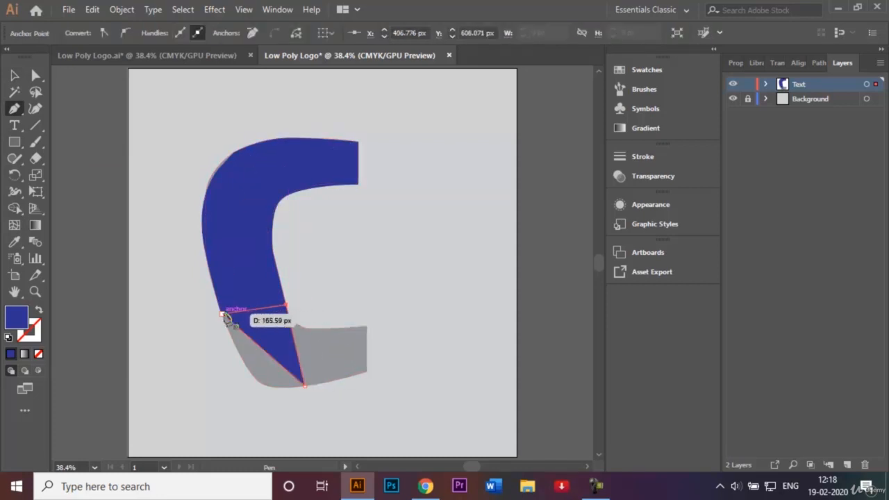
left_click(223, 315)
left_click(15, 74)
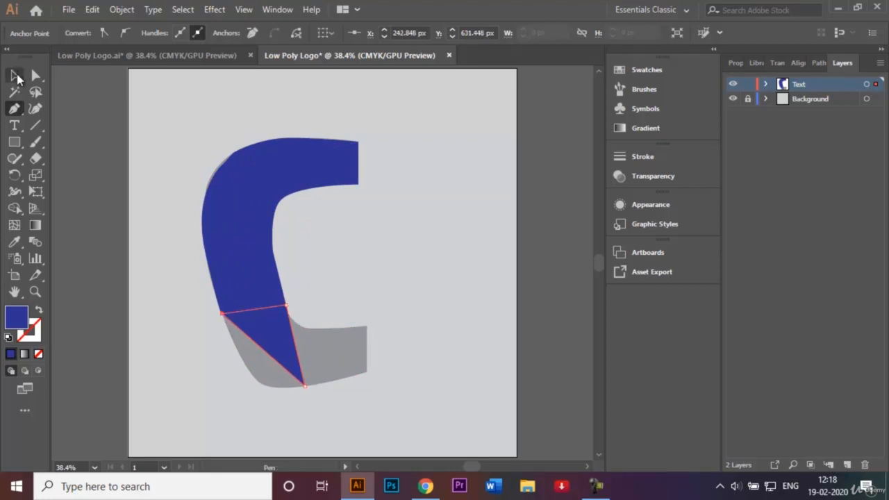
left_click(134, 153)
left_click(13, 109)
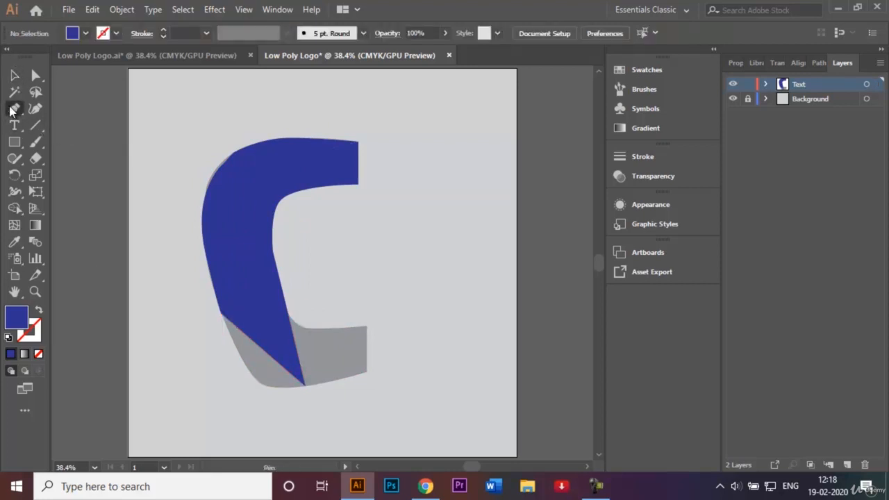
left_click(222, 314)
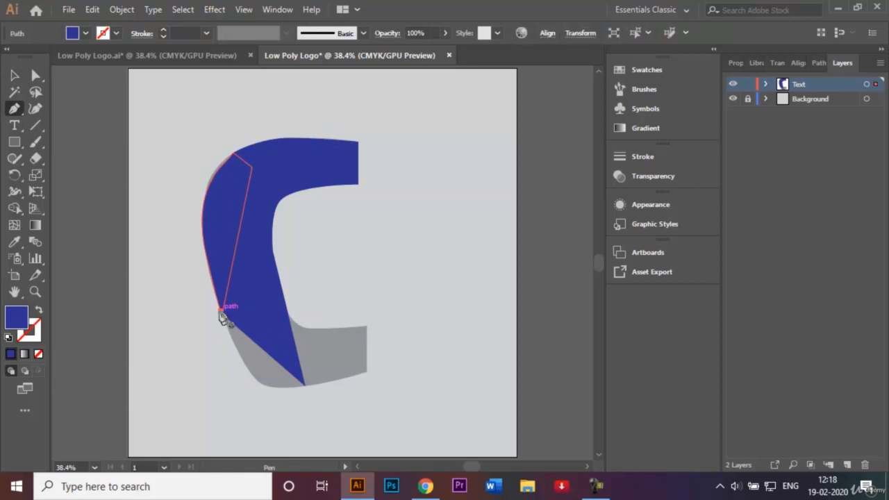
key("ctrl+z")
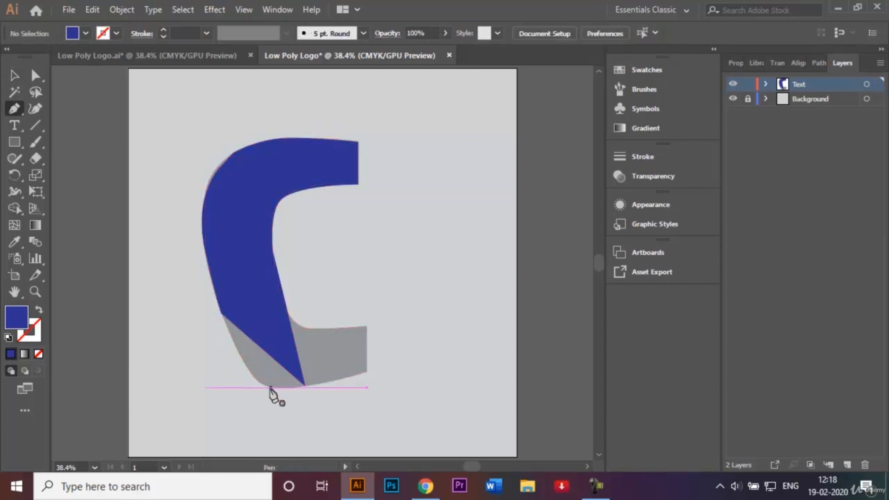
left_click(15, 74)
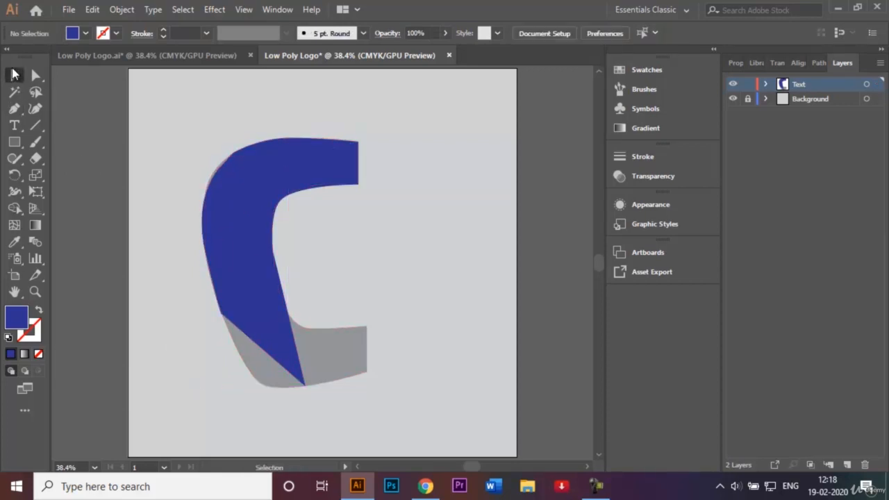
left_click(14, 108)
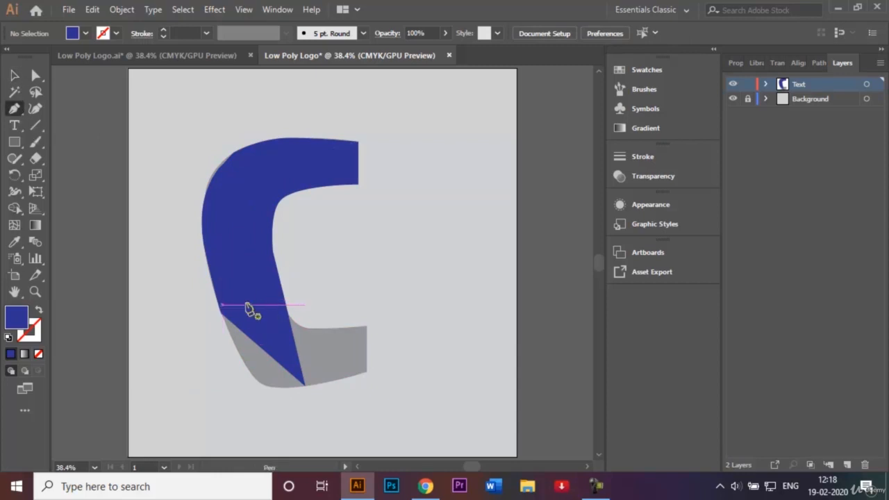
left_click(222, 314, "ctrl")
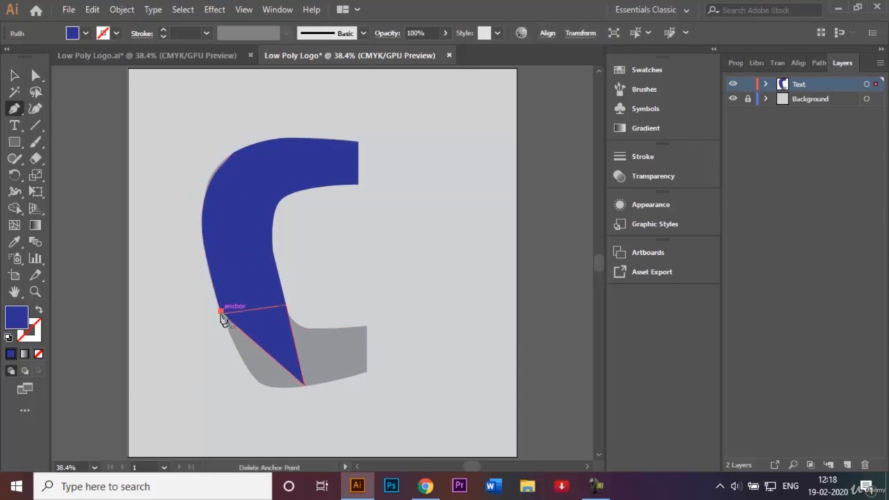
key("ctrl+shift+a")
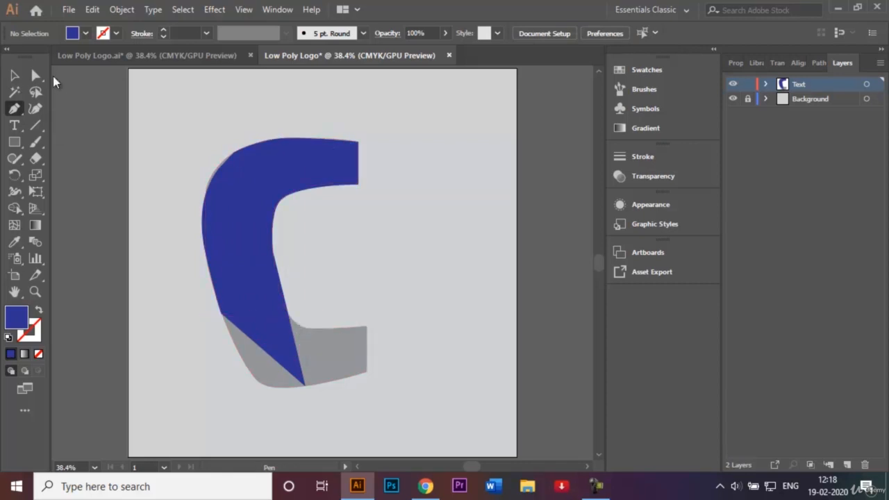
Draw a closed blue facet over the C's lower outer bend through about X 456, Y 817, X 287, Y 733 and X 243, Y 631 px
left_click(14, 76)
left_click(13, 108)
left_click(222, 316)
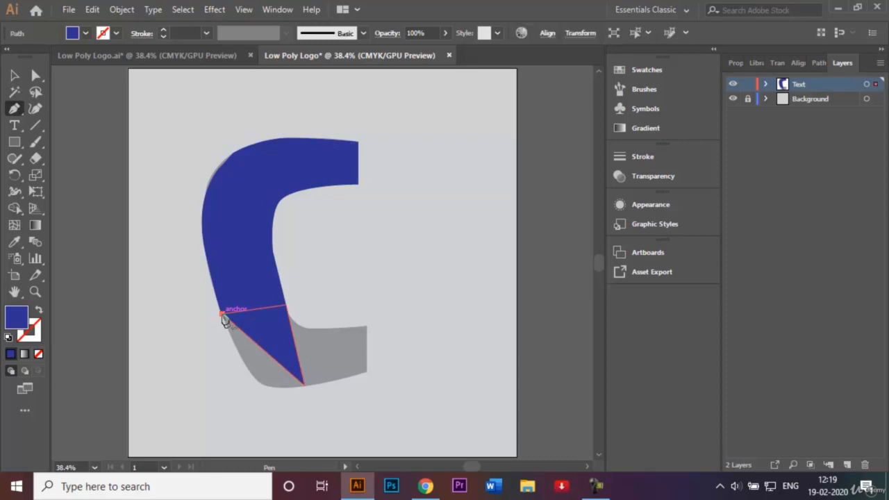
left_click(304, 384)
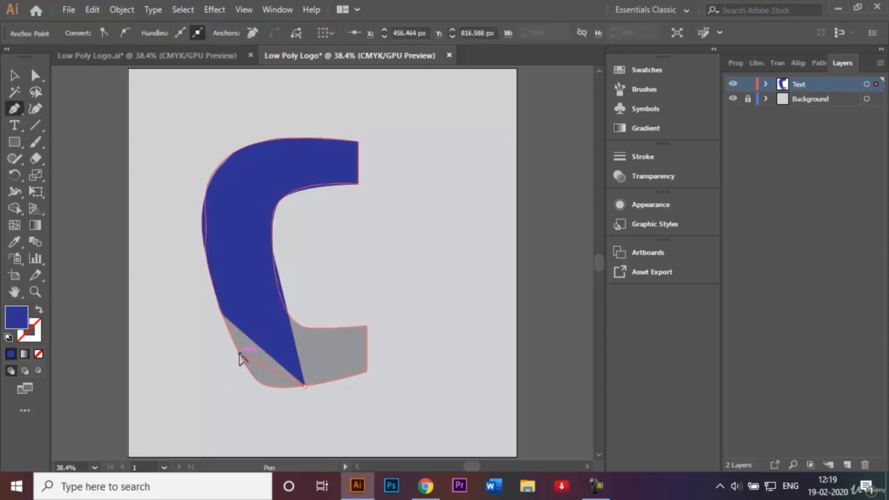
left_click_drag(235, 349, 220, 313)
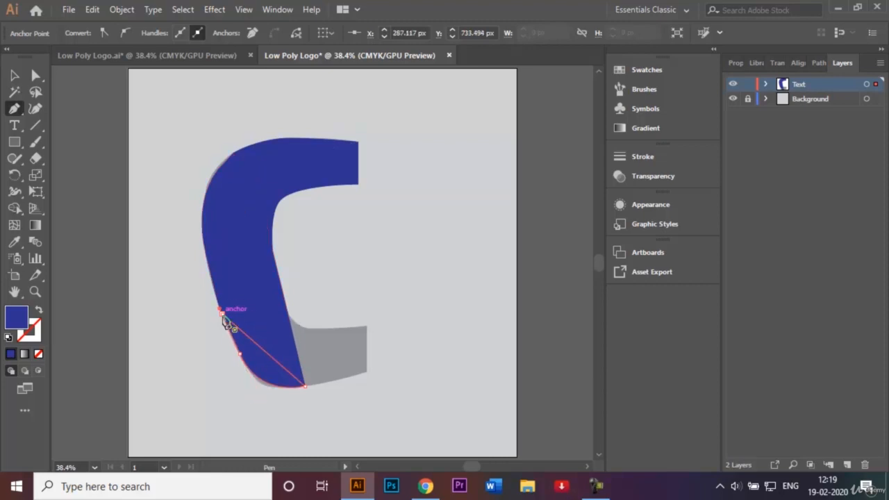
left_click(14, 76)
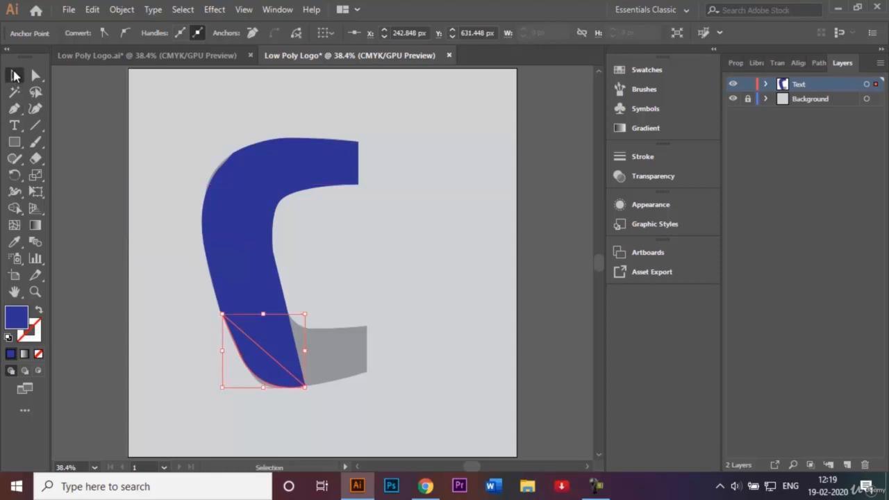
left_click(91, 178)
Draw a closed blue triangle with corners at about X 413, Y 632, X 560, Y 796 and X 456, Y 817 px at the lower arm's base
left_click(14, 108)
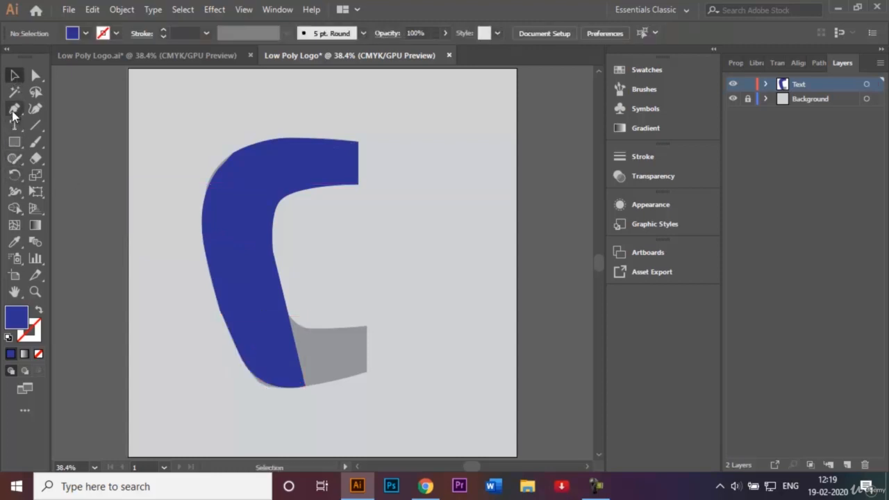
left_click(287, 313)
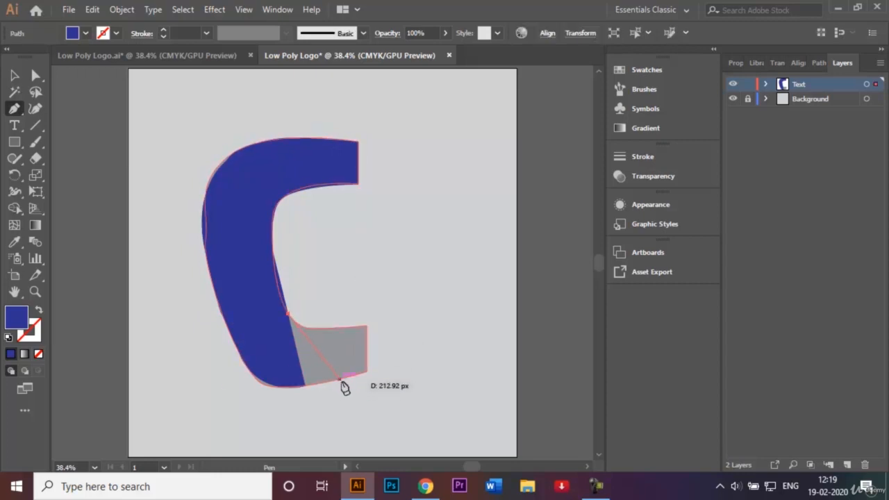
left_click(346, 379)
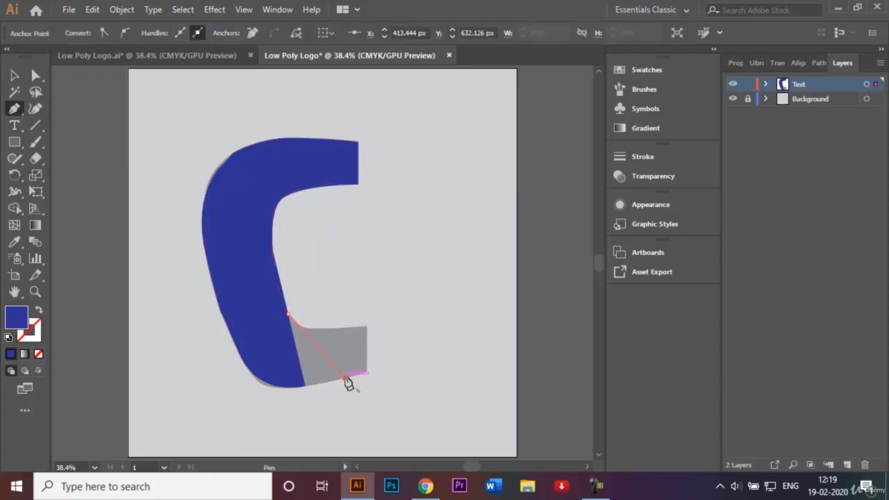
left_click(306, 386)
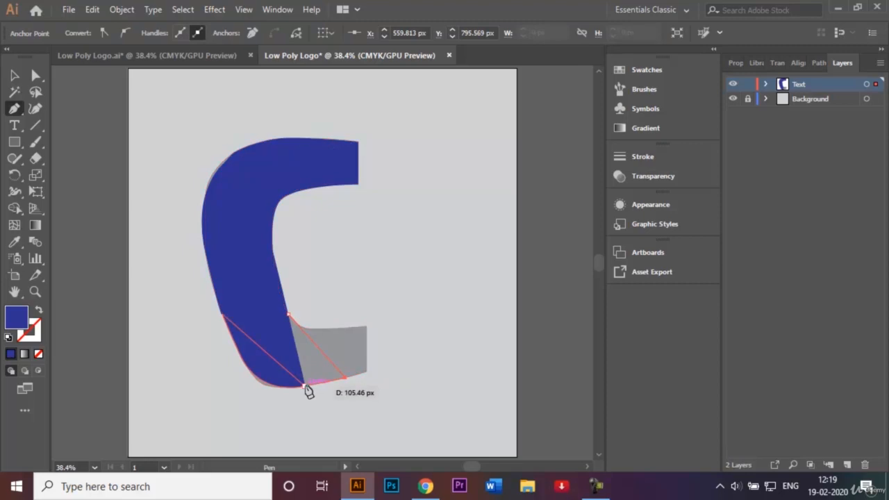
left_click(288, 315)
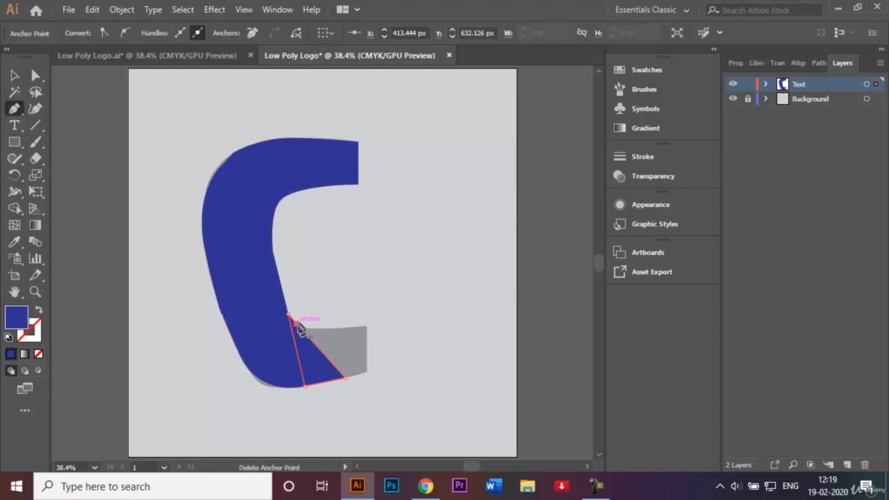
Draw a closed blue facet over the rest of the C's lower arm, curving its upper edge from about X 435, Y 656 to X 615, Y 662 px
left_click(367, 325)
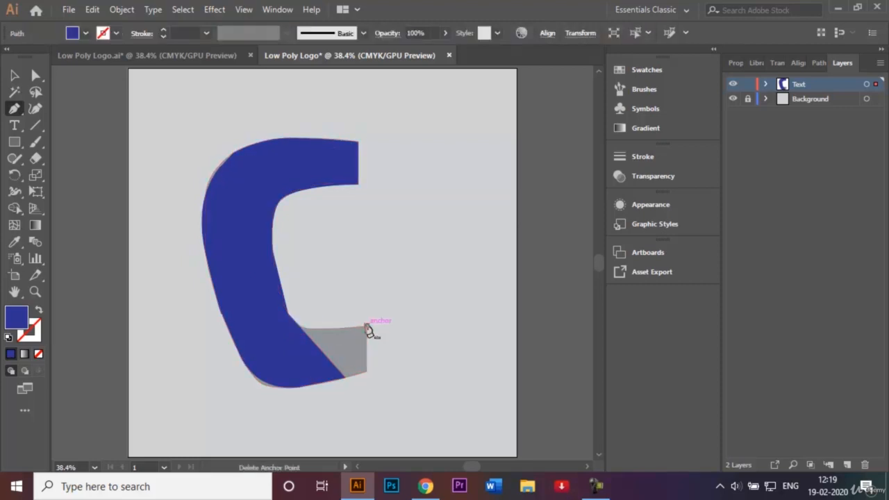
left_click(367, 372)
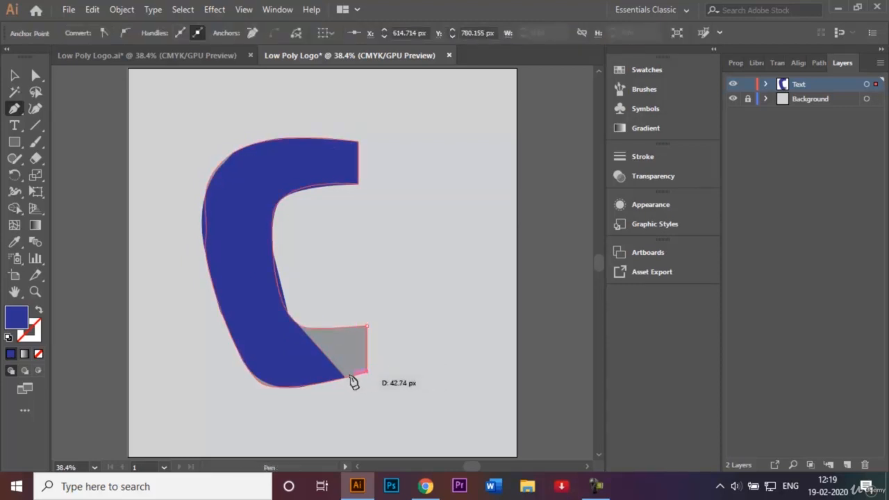
left_click(345, 377)
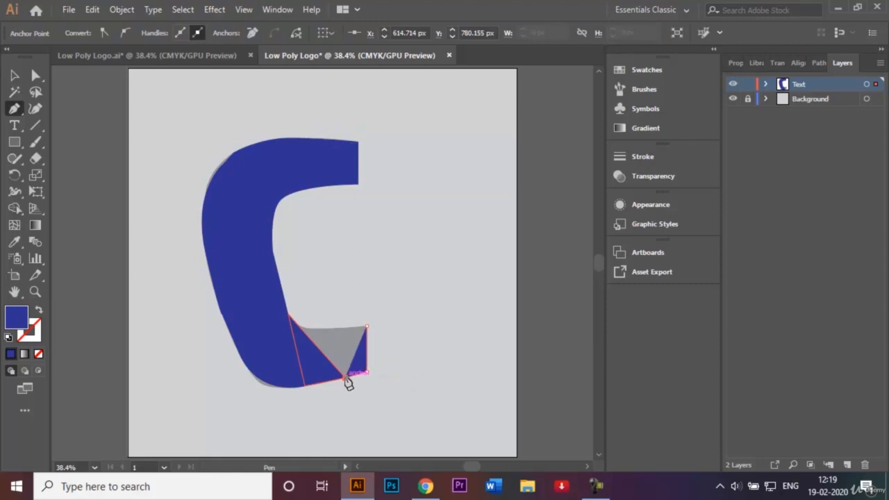
left_click(295, 322)
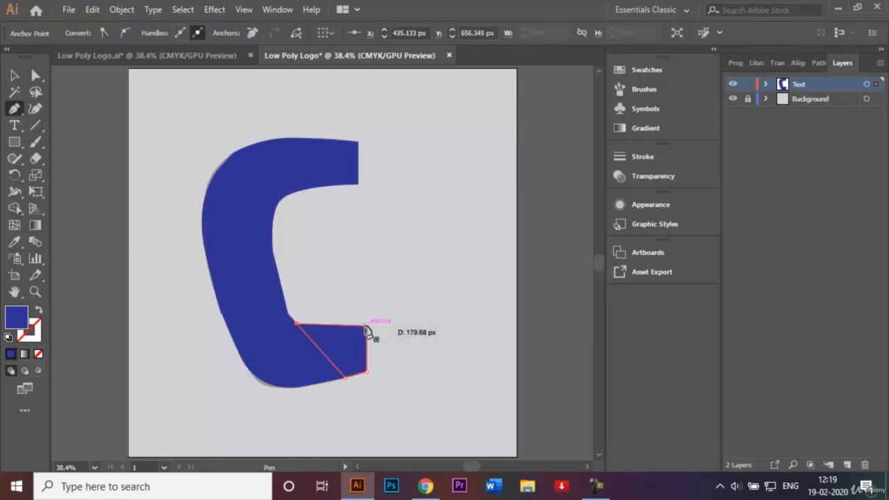
left_click_drag(366, 326, 383, 319)
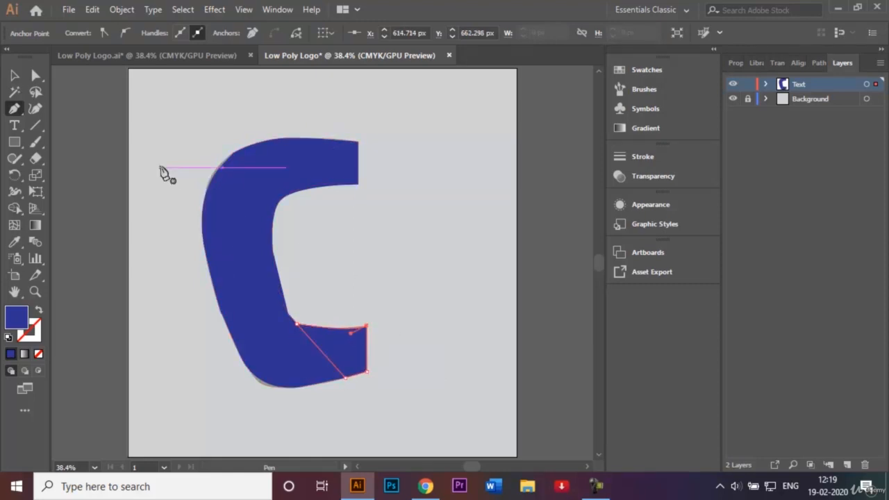
left_click(15, 77)
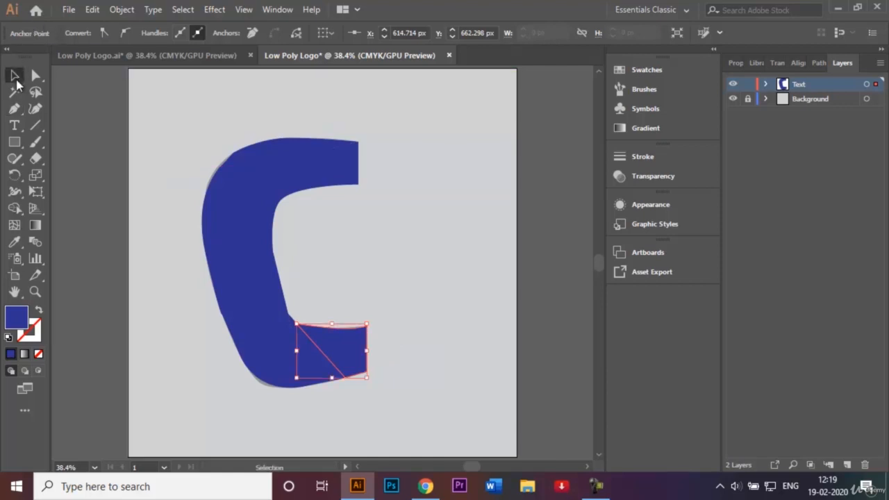
left_click(262, 94)
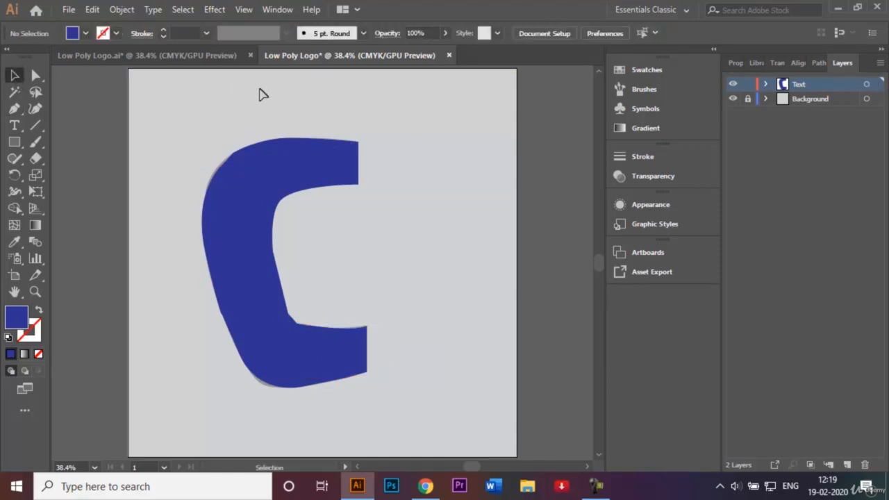
Fill the curved facet along the C's top edge with light blue
left_click(303, 154)
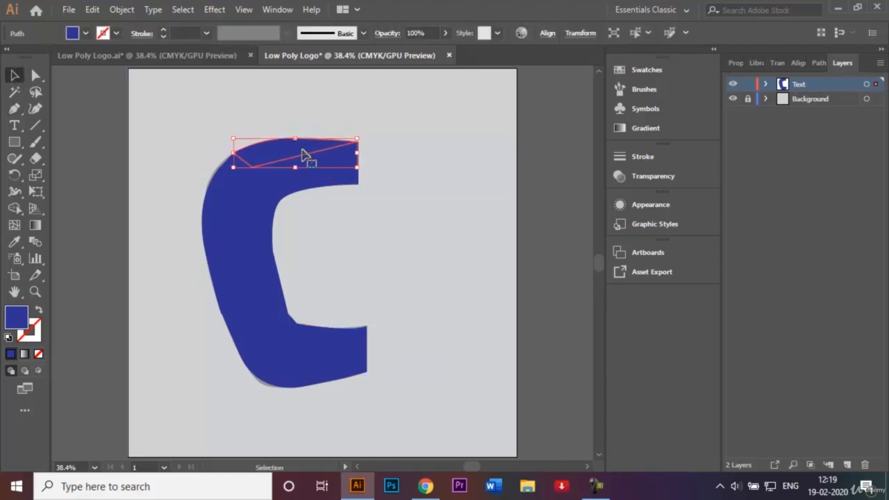
left_click(86, 33)
left_click(77, 66)
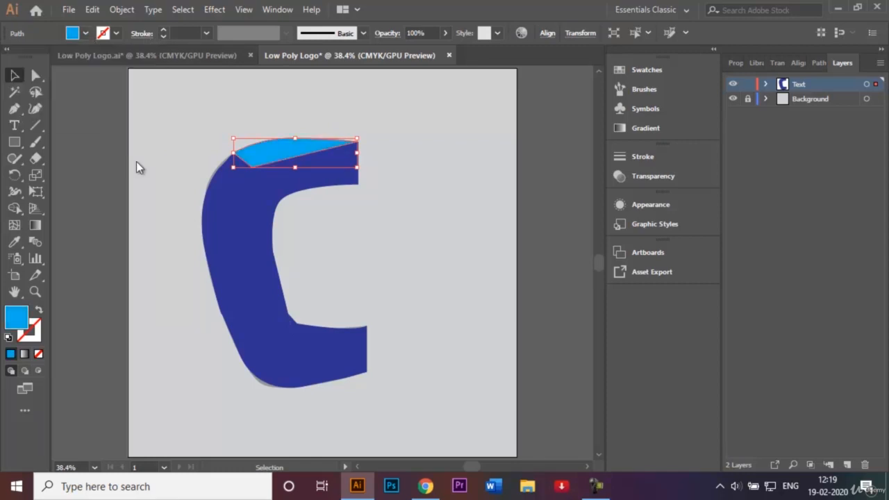
Fill the curved facet along the C's upper outer edge with teal
left_click(217, 187)
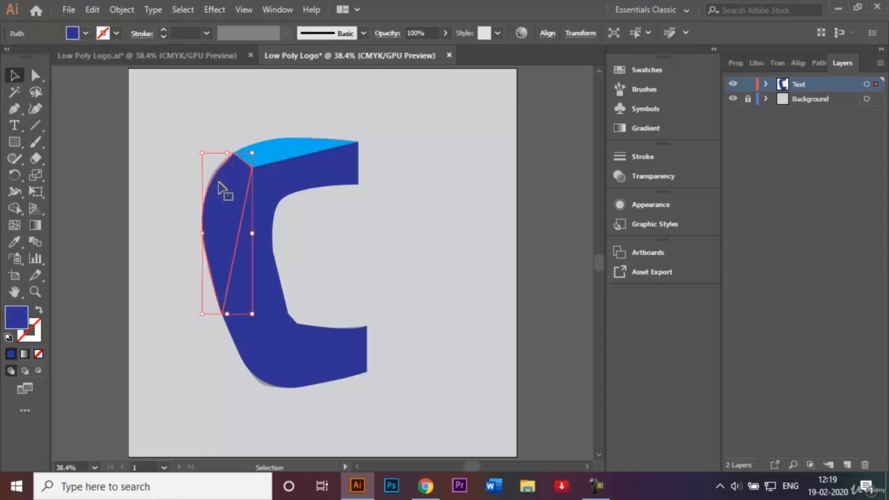
left_click(85, 33)
left_click(77, 56)
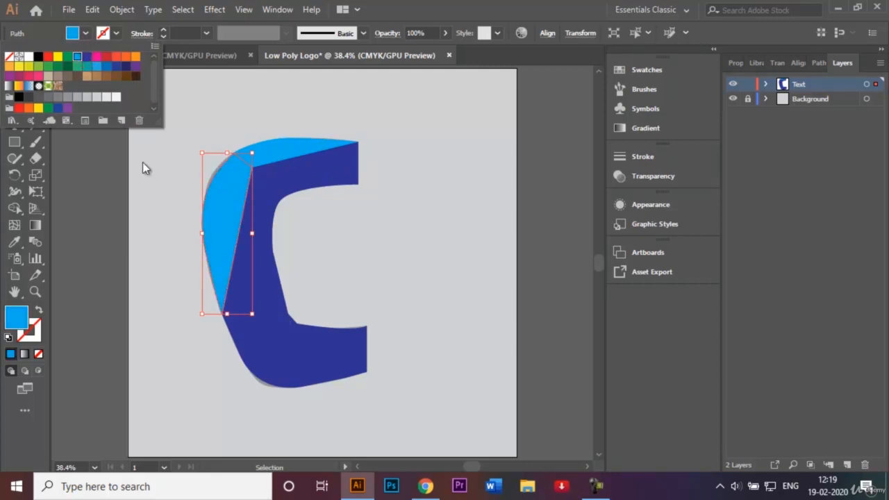
left_click(148, 179)
left_click(87, 34)
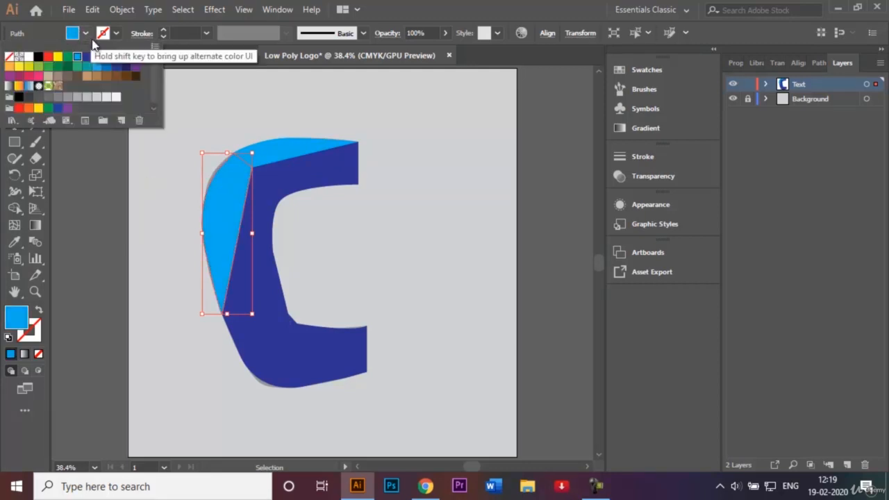
left_click(85, 75)
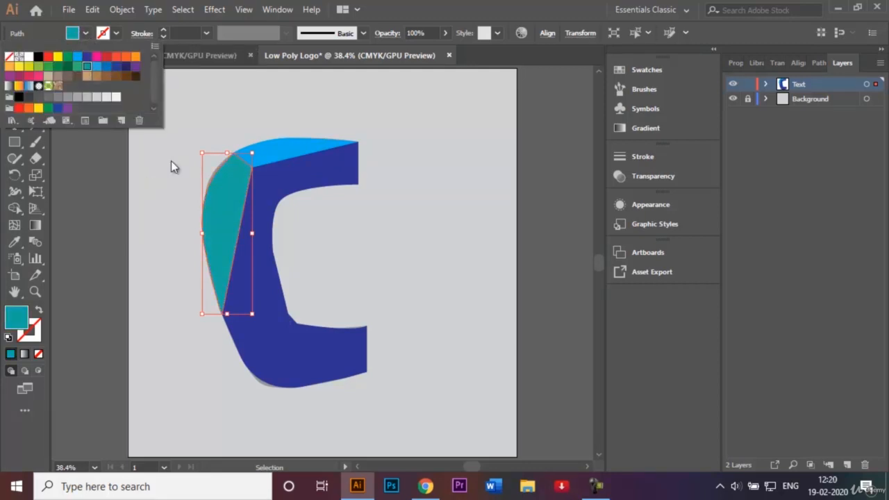
left_click(170, 160)
Fill the curved facet along the C's upper inner edge with green
left_click(281, 196)
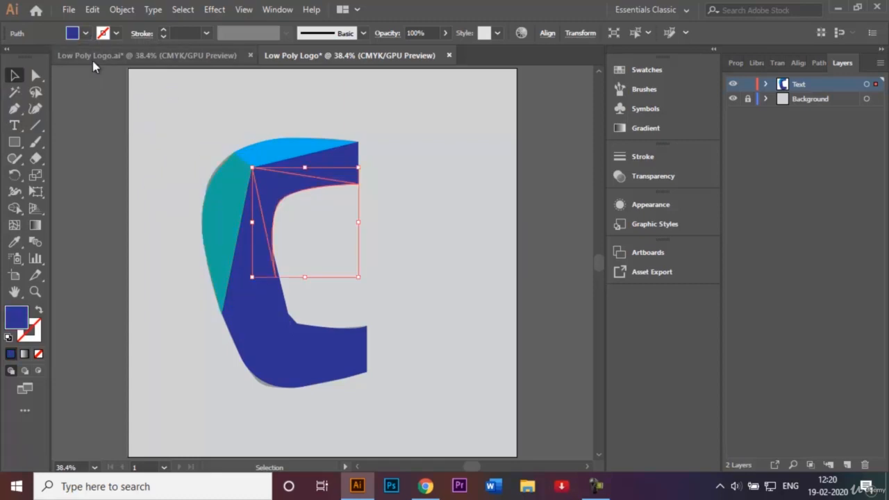
left_click(86, 33)
left_click(61, 72)
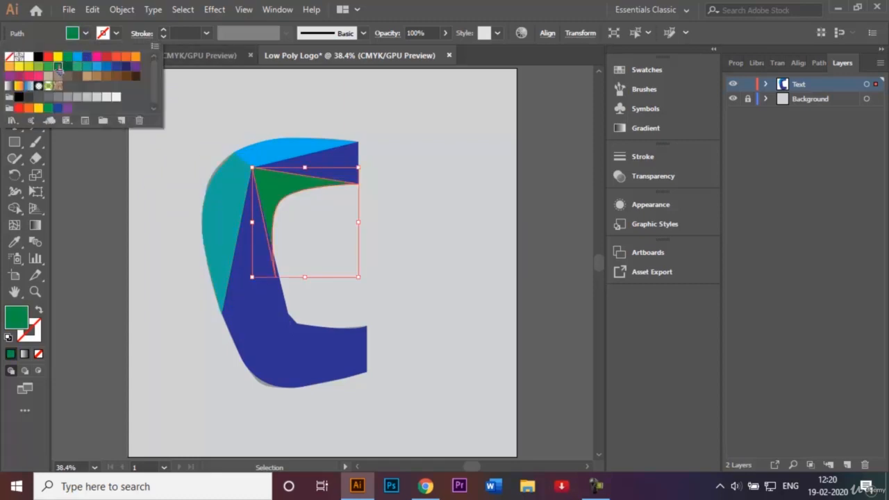
left_click(129, 163)
Fill the tall triangle in the middle of the C's stem with lime green
left_click(256, 273)
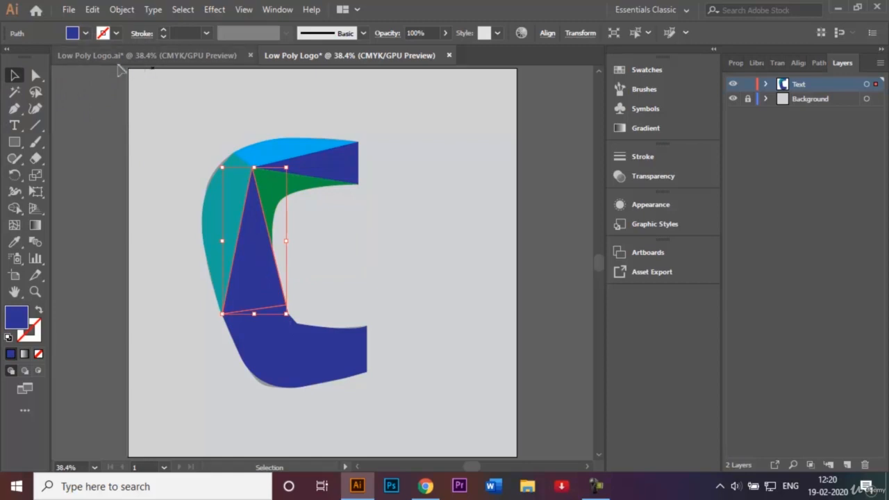
left_click(85, 34)
left_click(38, 66)
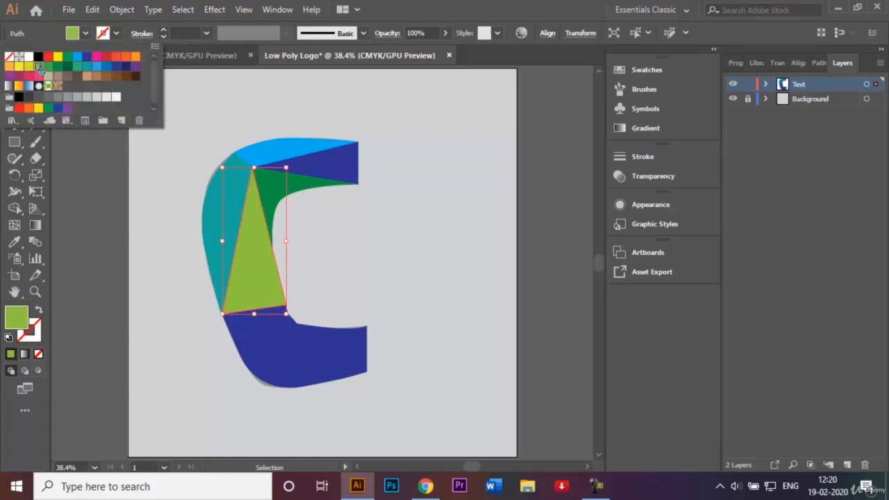
left_click(132, 206)
left_click(175, 318)
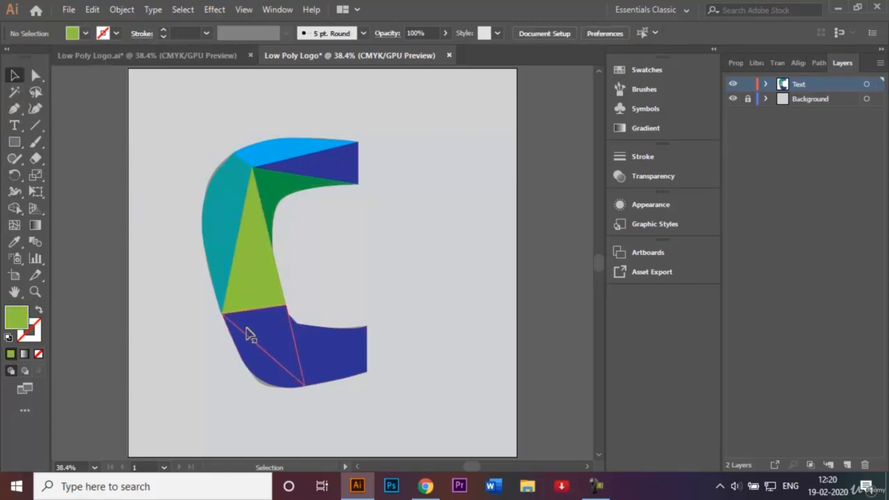
Fill the triangle directly beneath the lime green stem facet with light blue
left_click(250, 334)
left_click(84, 37)
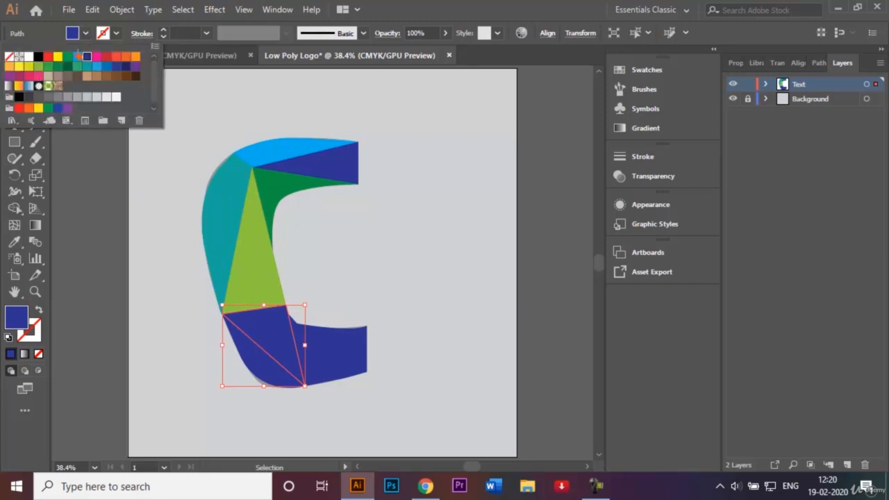
left_click(81, 58)
left_click(128, 239)
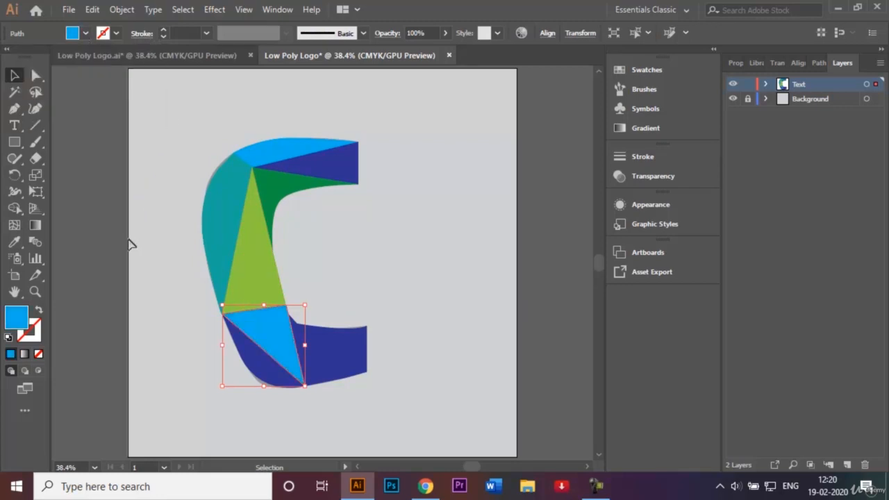
Fill the curved facet on the C's lower outer bend with dark green
left_click(260, 373)
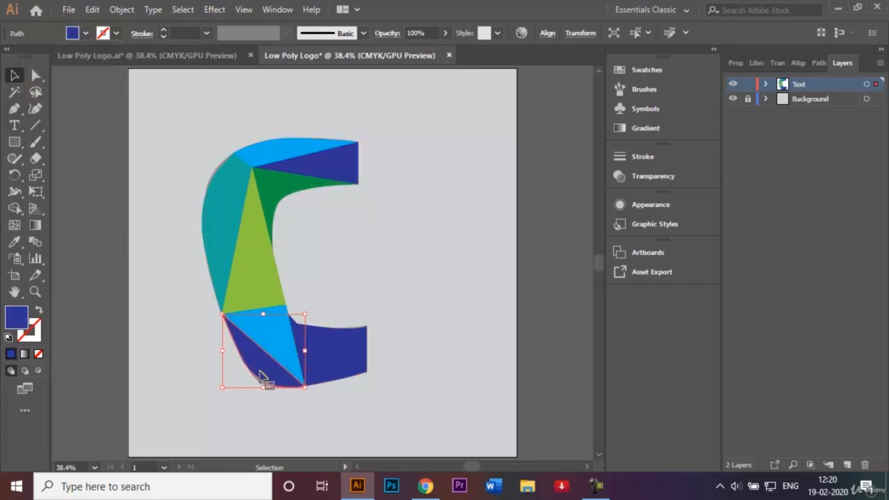
left_click(87, 34)
left_click(67, 68)
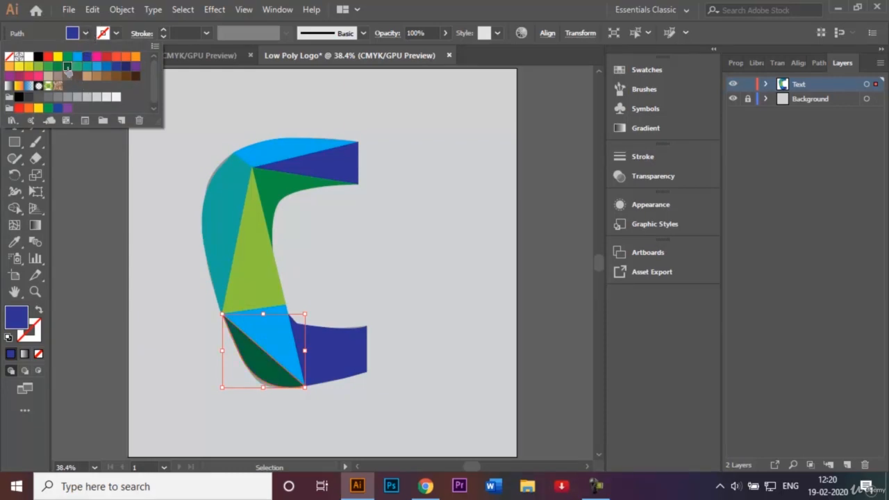
left_click(159, 298)
Fill the end facet of the C's lower arm with medium green and deselect it
left_click(323, 345)
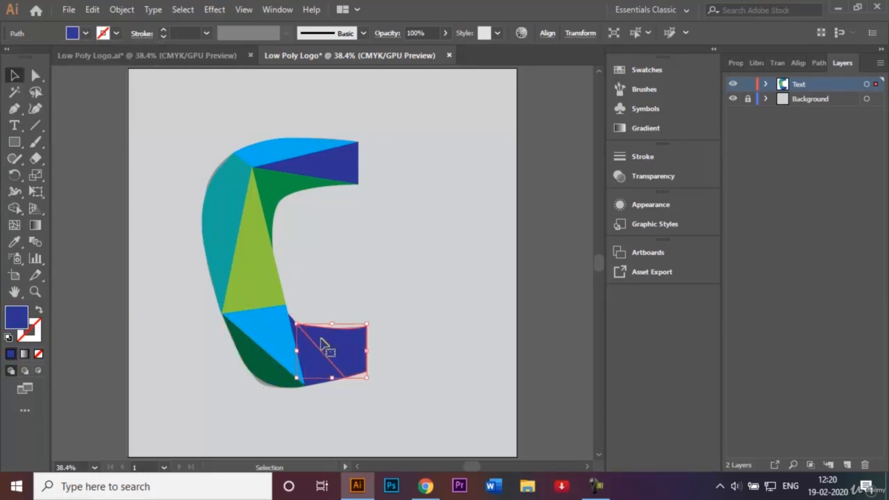
left_click(87, 34)
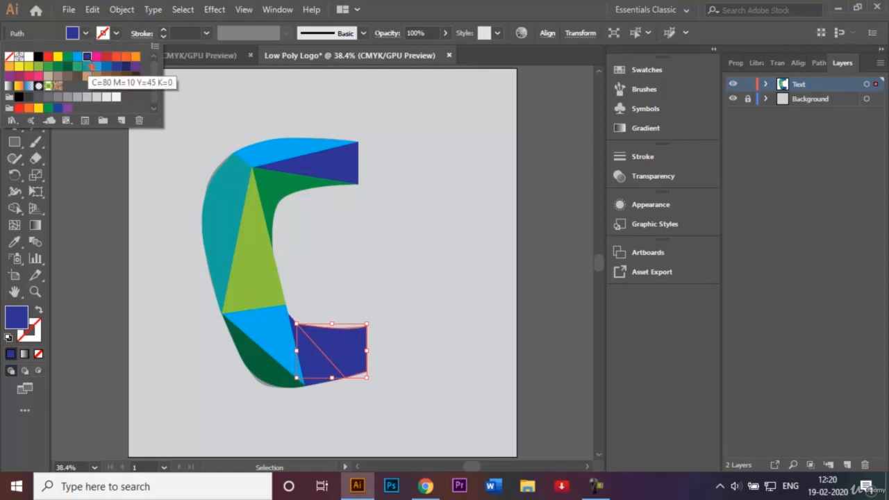
left_click(48, 67)
left_click(448, 273)
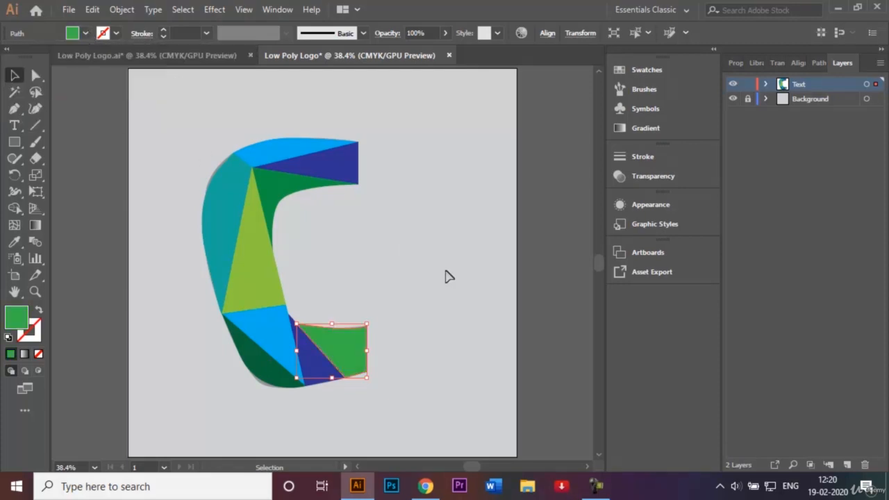
left_click(407, 305)
Fill the triangular facet between the light blue and medium green facets of the C's lower arm with lime green and deselect it
left_click(318, 361)
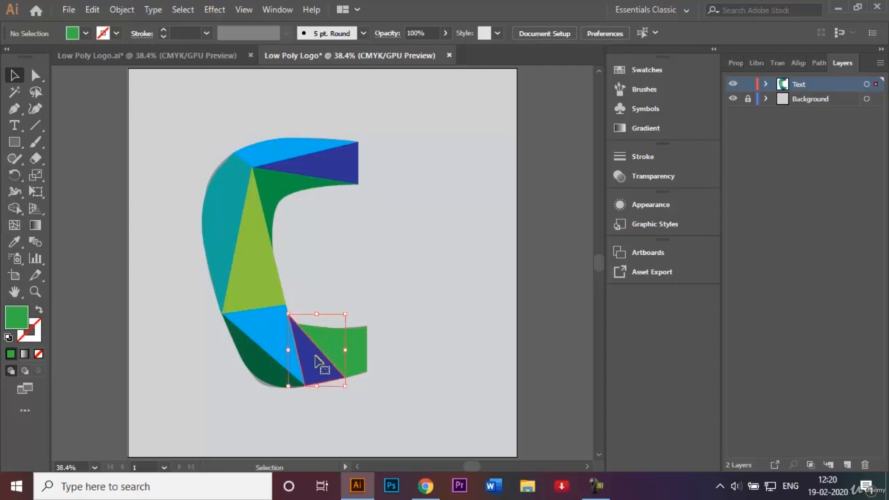
left_click(84, 36)
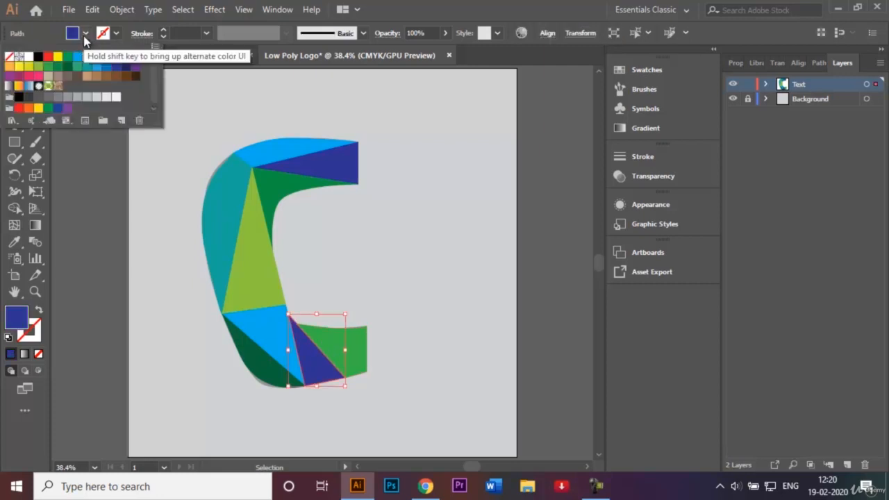
left_click(48, 67)
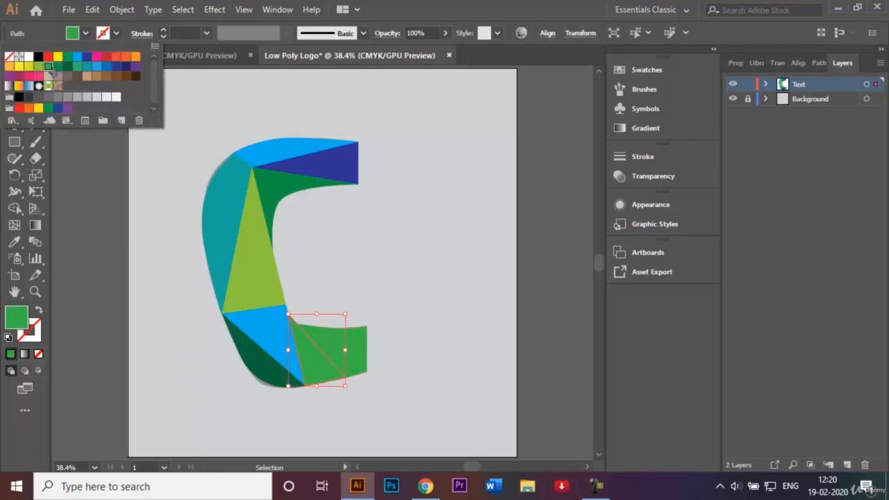
left_click(39, 66)
left_click(417, 273)
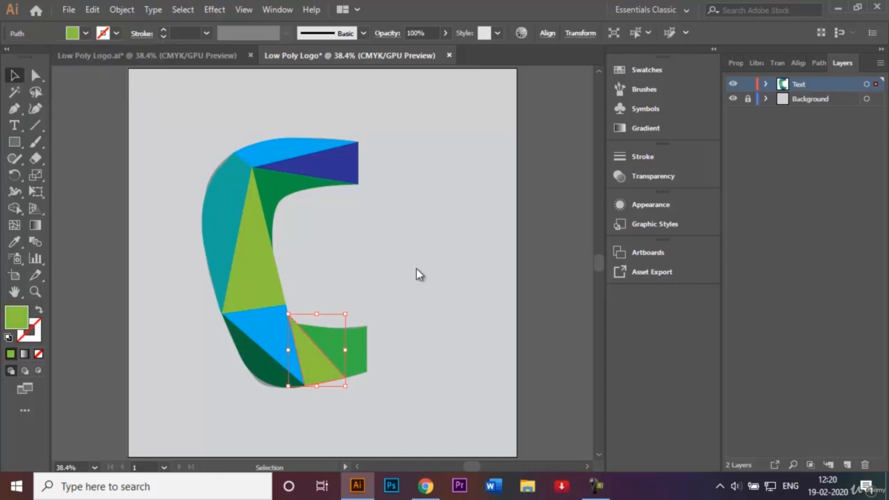
left_click(422, 311)
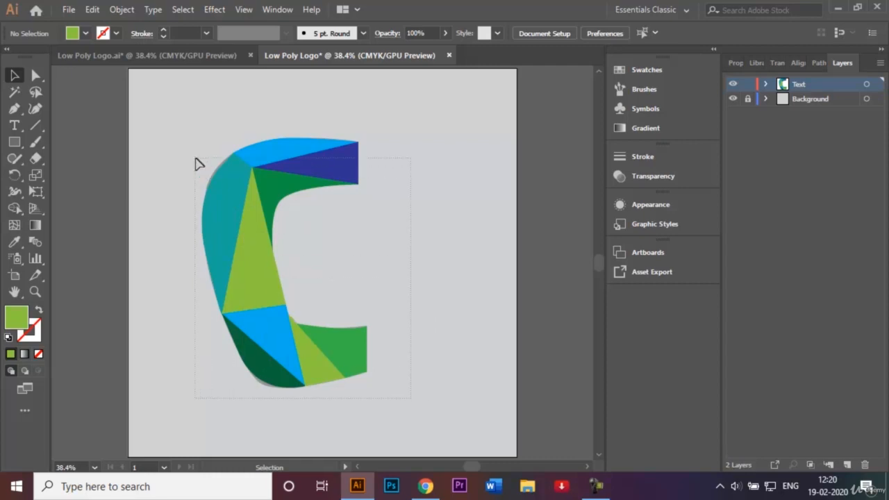
Group all the facets of the C together and select the resulting group
key("ctrl+a")
right_click(251, 226)
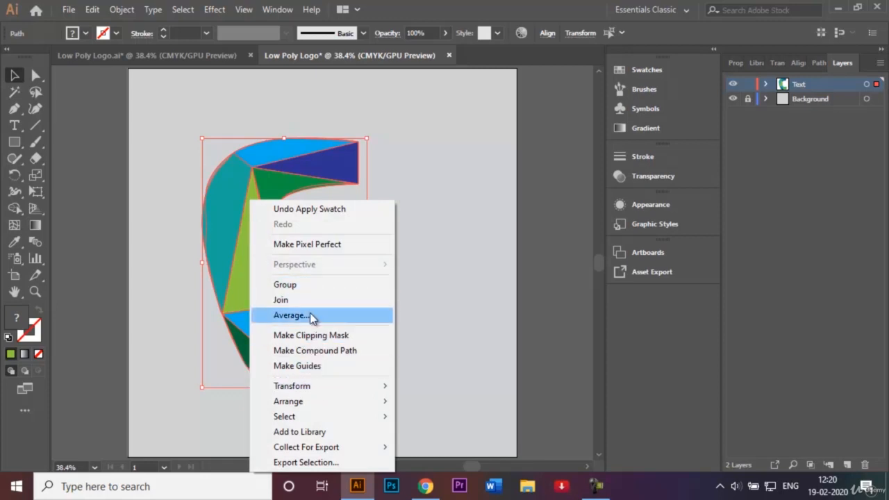
left_click(305, 287)
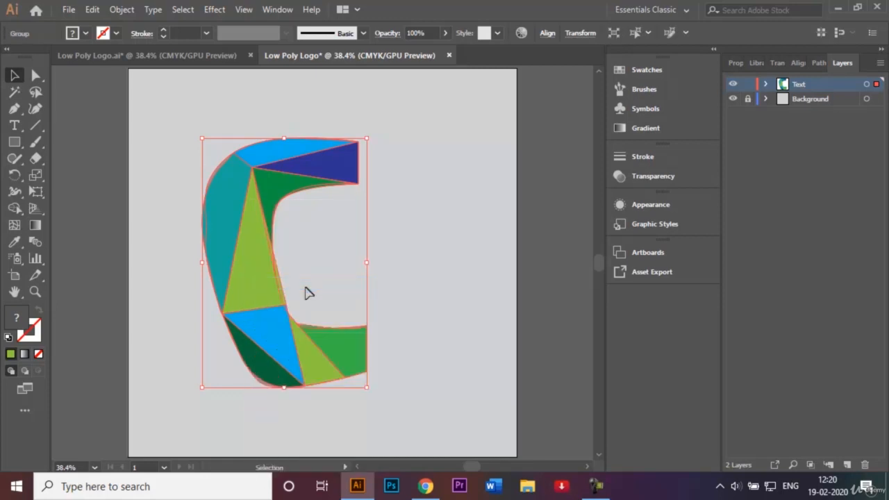
left_click(438, 276)
left_click(302, 174)
left_click(251, 56)
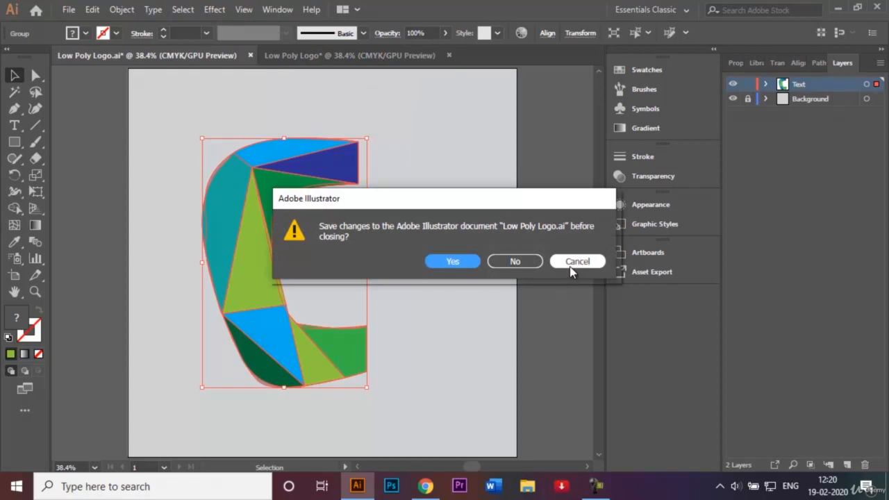
left_click(570, 266)
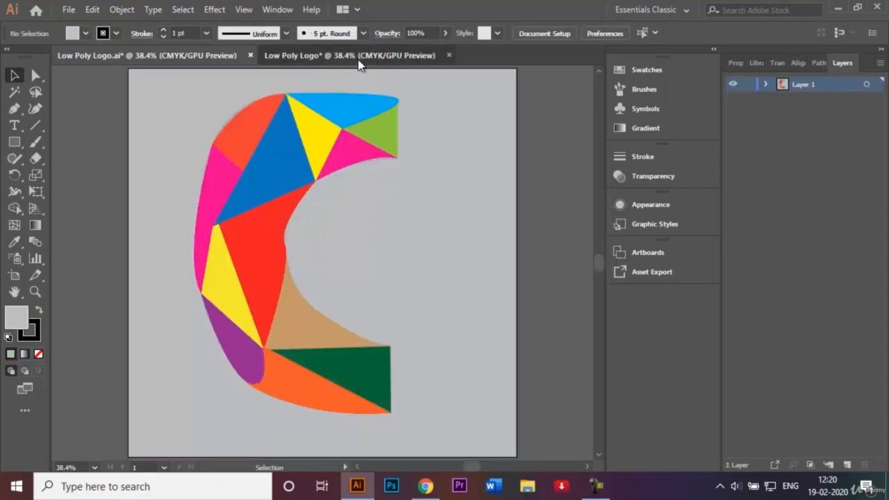
left_click(358, 56)
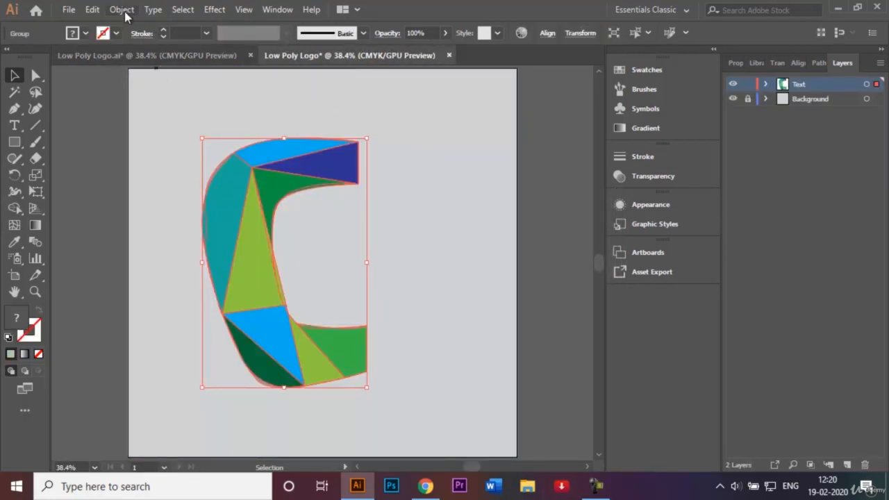
Apply a previewed Drop Shadow to the grouped C in Multiply mode with 75% opacity, 7 px X and Y offsets and 5 px blur
left_click(219, 13)
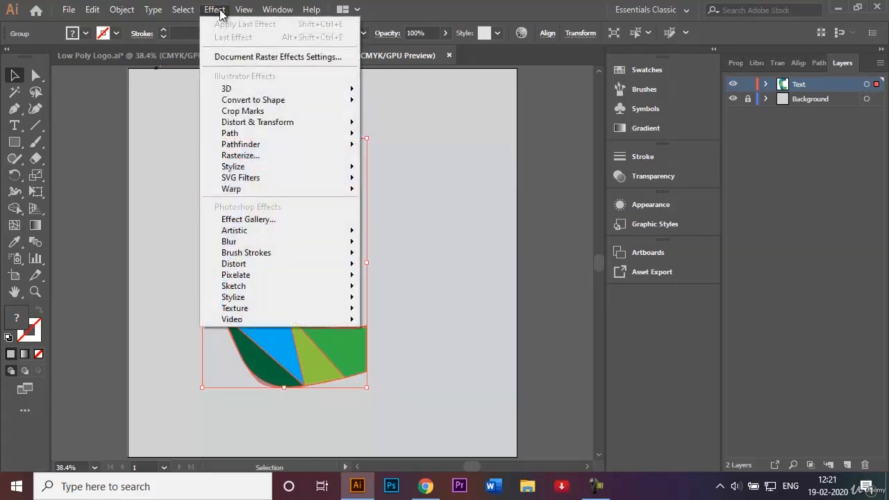
mouse_move(280, 175)
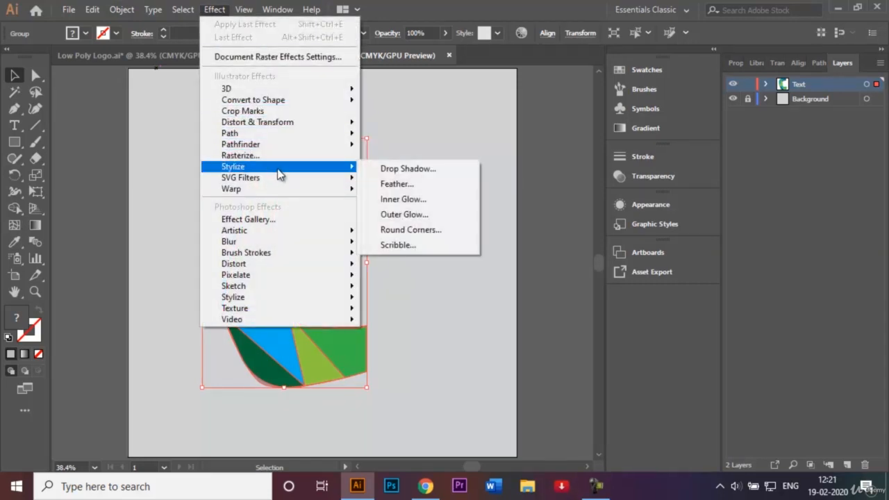
left_click(381, 172)
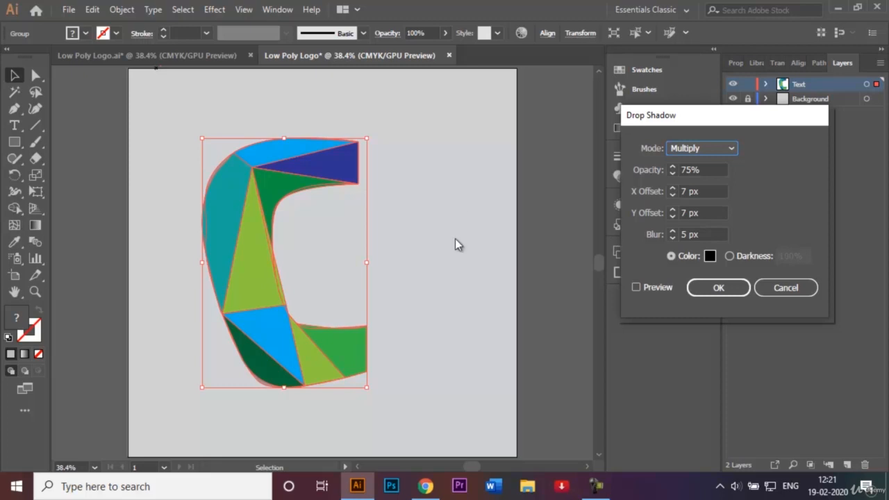
left_click(636, 288)
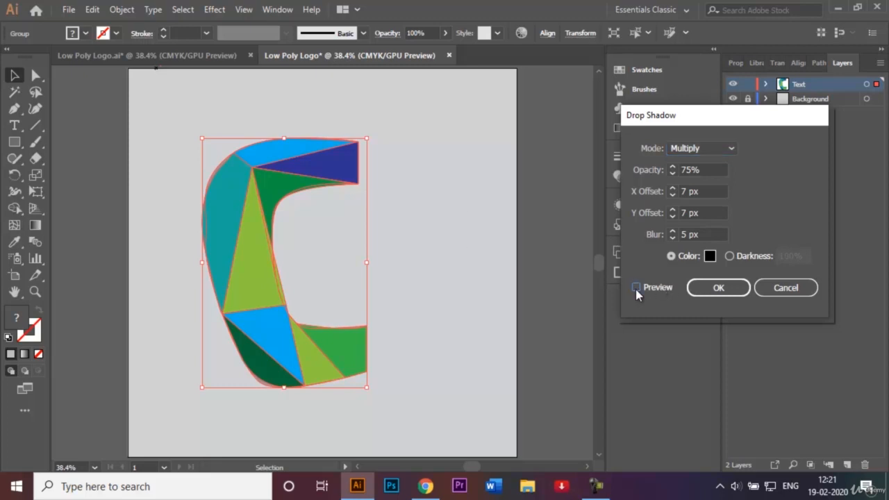
left_click(635, 287)
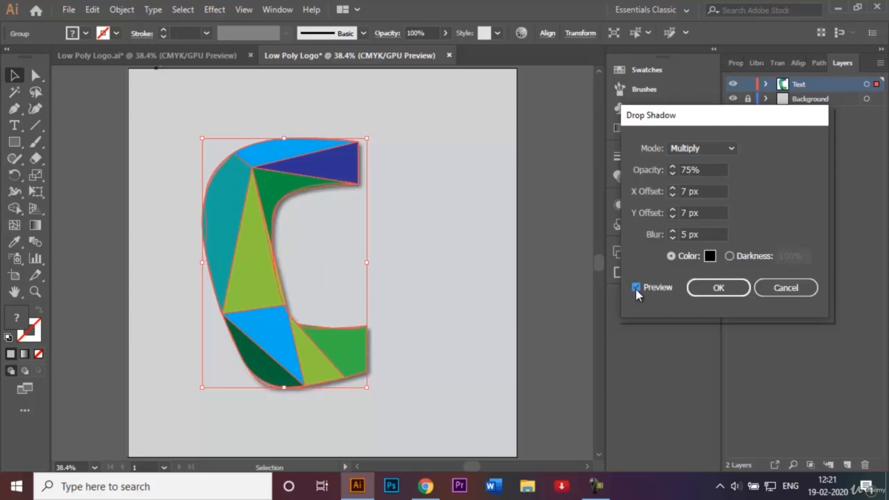
left_click_drag(729, 123, 549, 125)
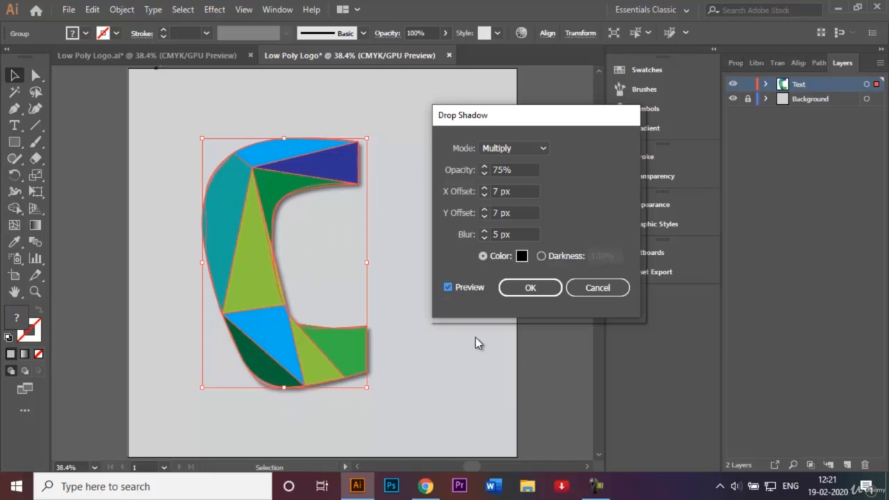
left_click(527, 287)
left_click(452, 265)
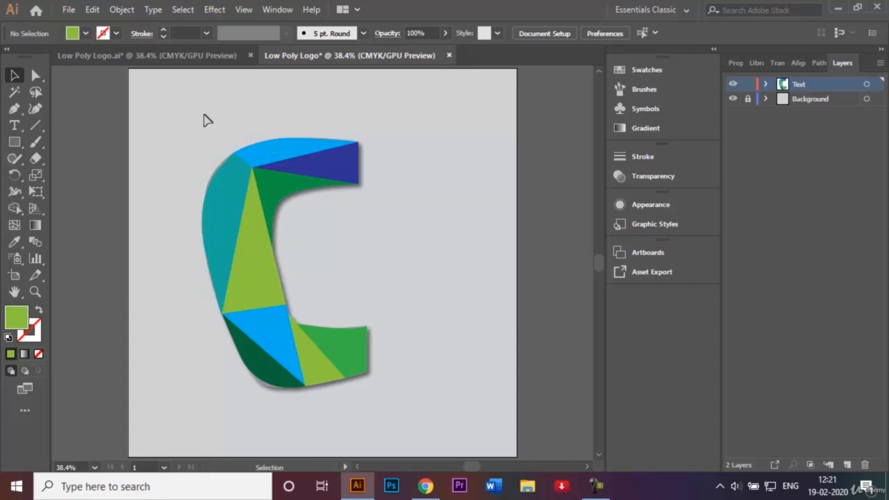
Save the document in the Udemy folder as an Adobe Illustrator file named "Low Poly Logo with shadow.ai" with the default Illustrator CC options
left_click(69, 11)
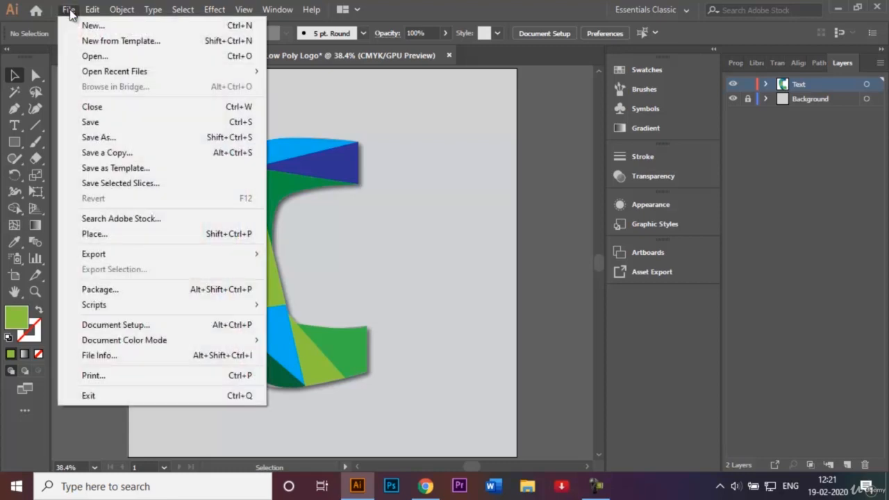
left_click(117, 141)
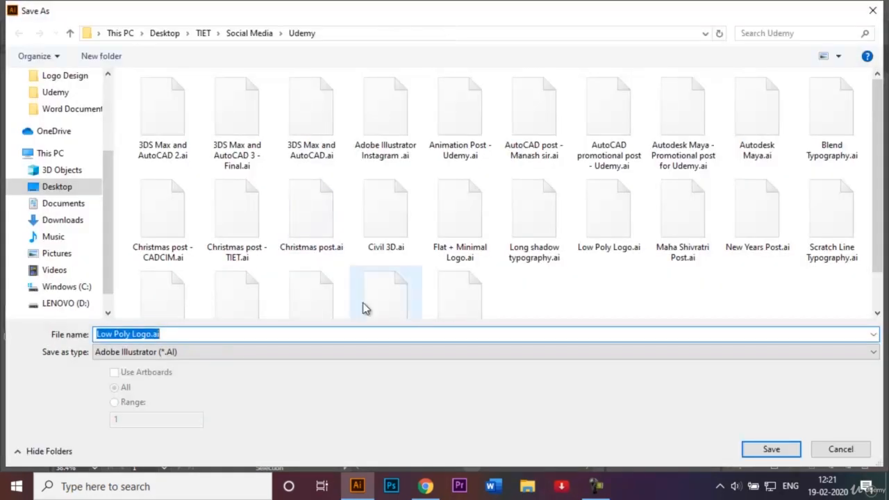
left_click(152, 333)
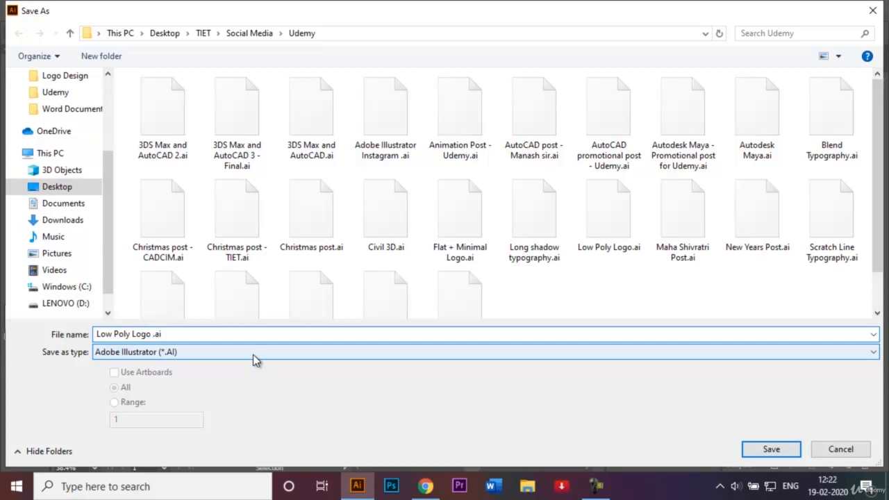
type("with shadow")
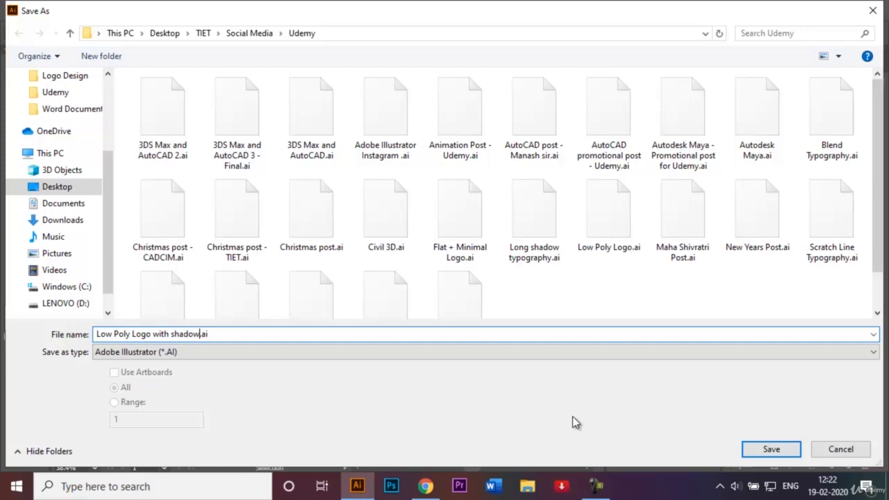
left_click(776, 448)
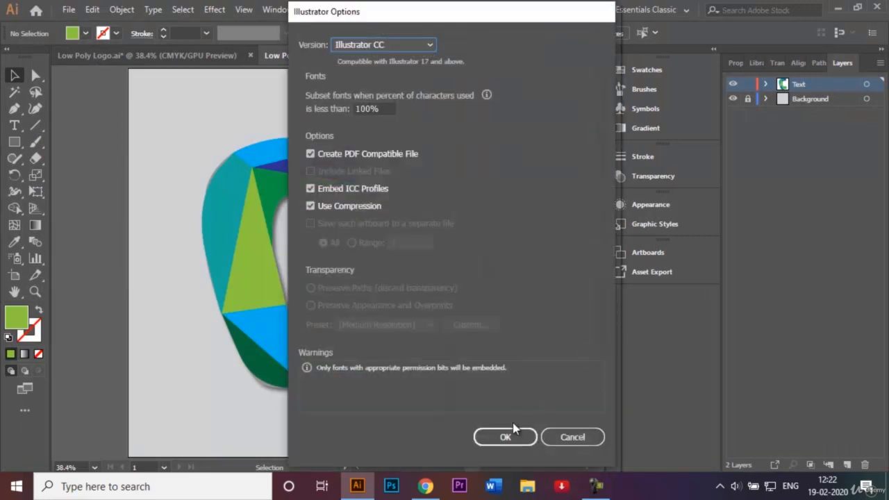
left_click(508, 437)
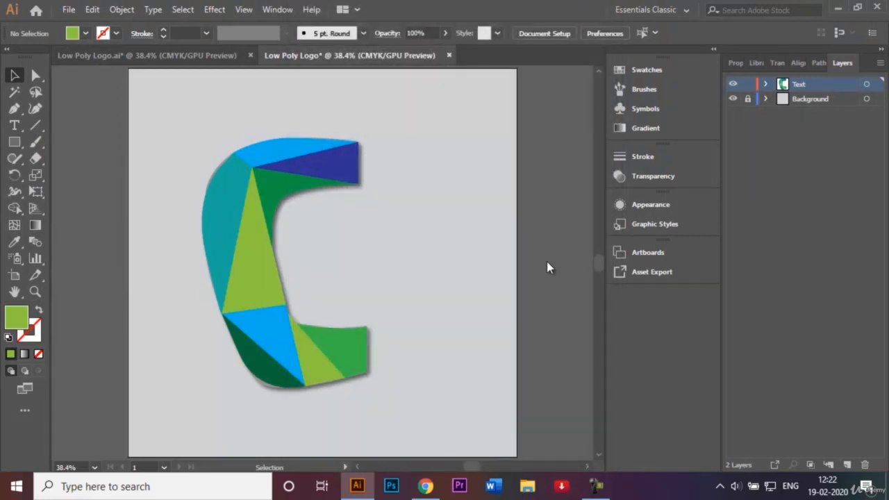